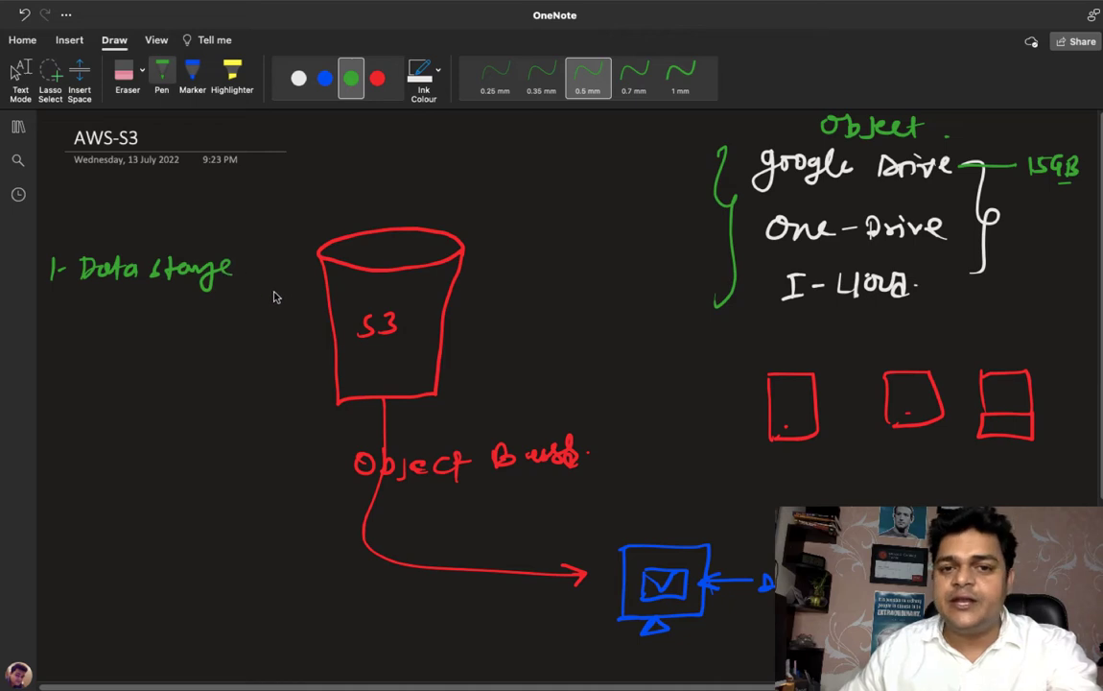
Step: Handwrite "2-Static website" and "3-Migration" in green below the first list item
mouse_move(42, 326)
mouse_down()
mouse_move(61, 341)
mouse_move(161, 336)
mouse_move(213, 328)
mouse_move(205, 307)
mouse_move(215, 326)
mouse_move(258, 327)
mouse_up()
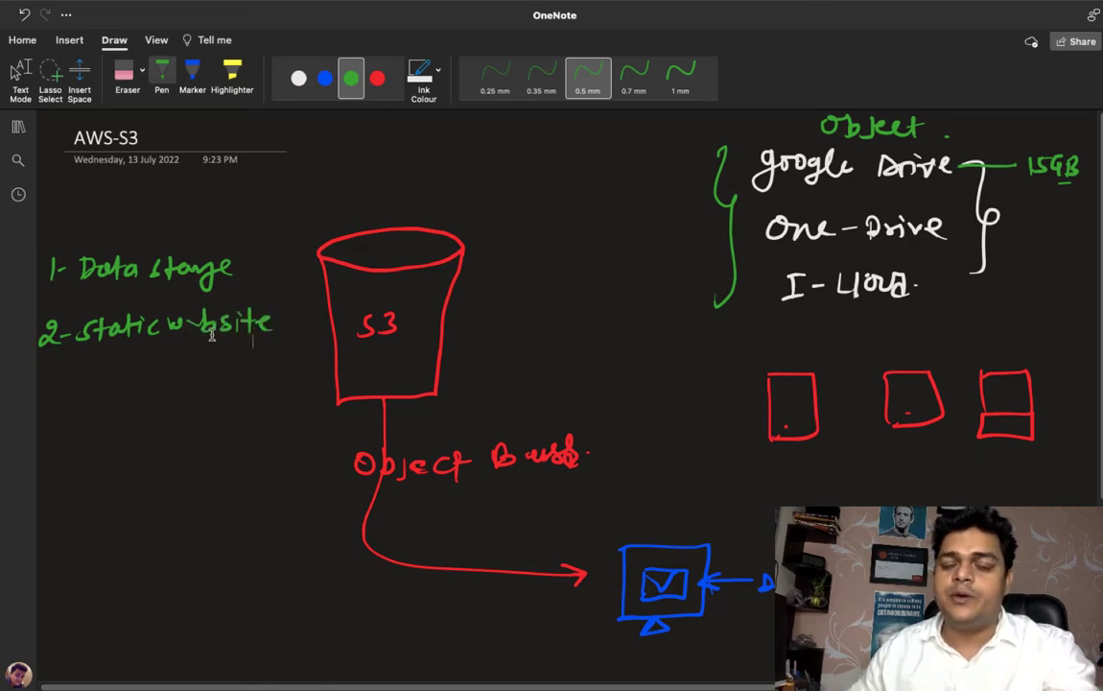
key(Escape)
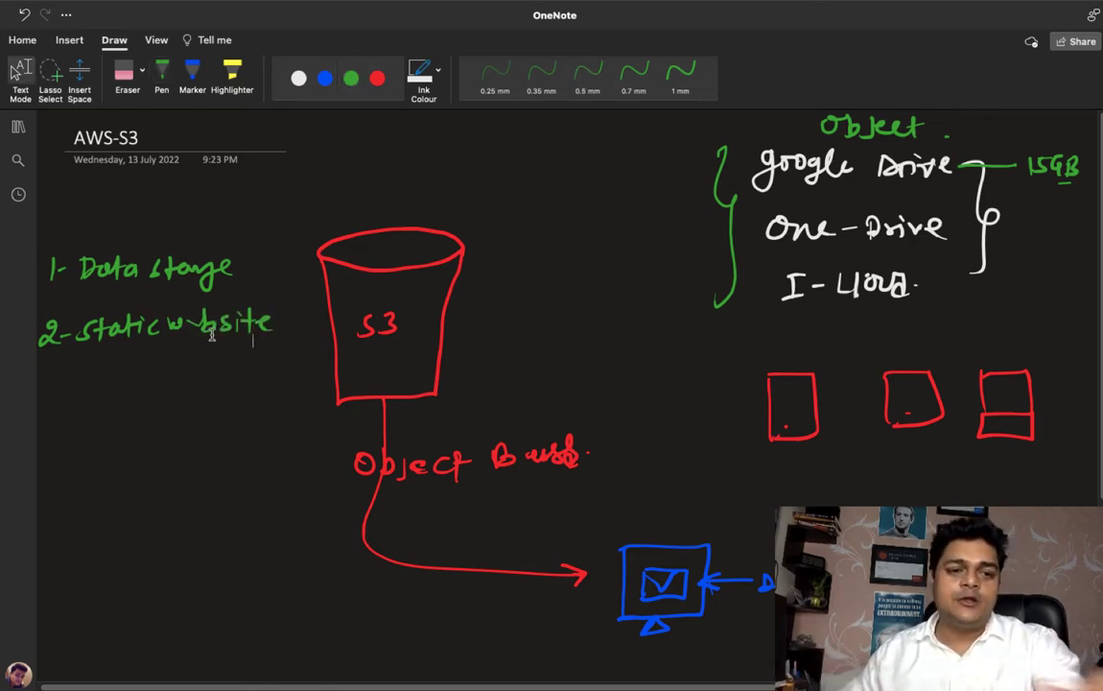
key(Escape)
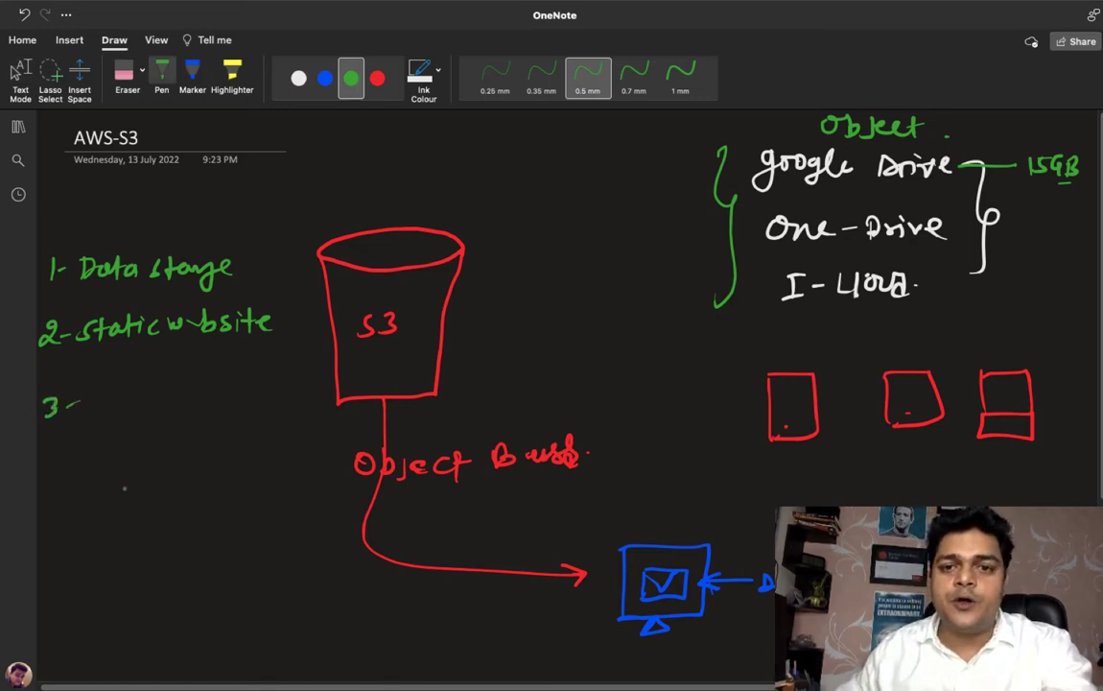
drag(108, 401, 208, 403)
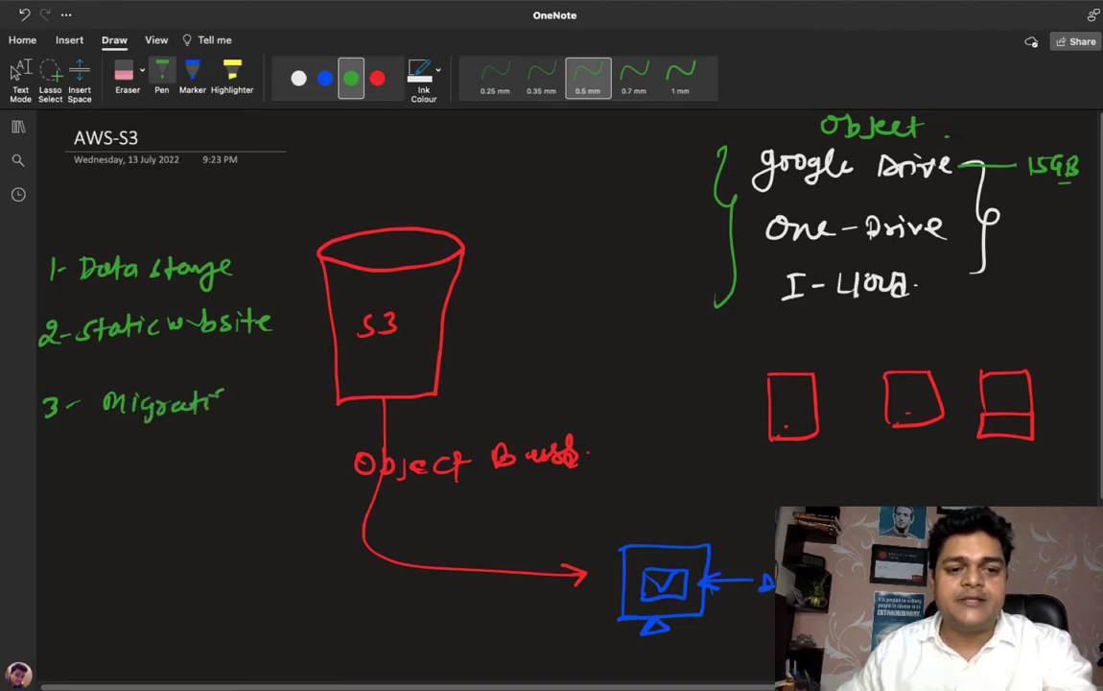
key(Escape)
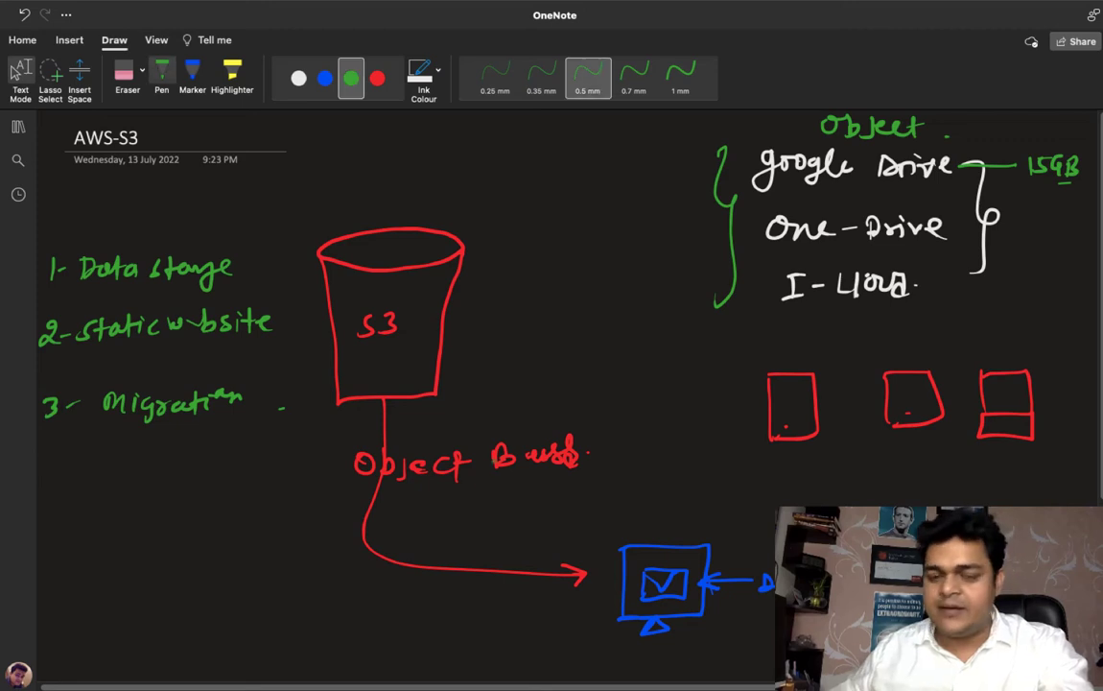
Step: Draw several short green lines under the S3 label inside the bucket sketch, and return to text mode
drag(378, 368, 399, 369)
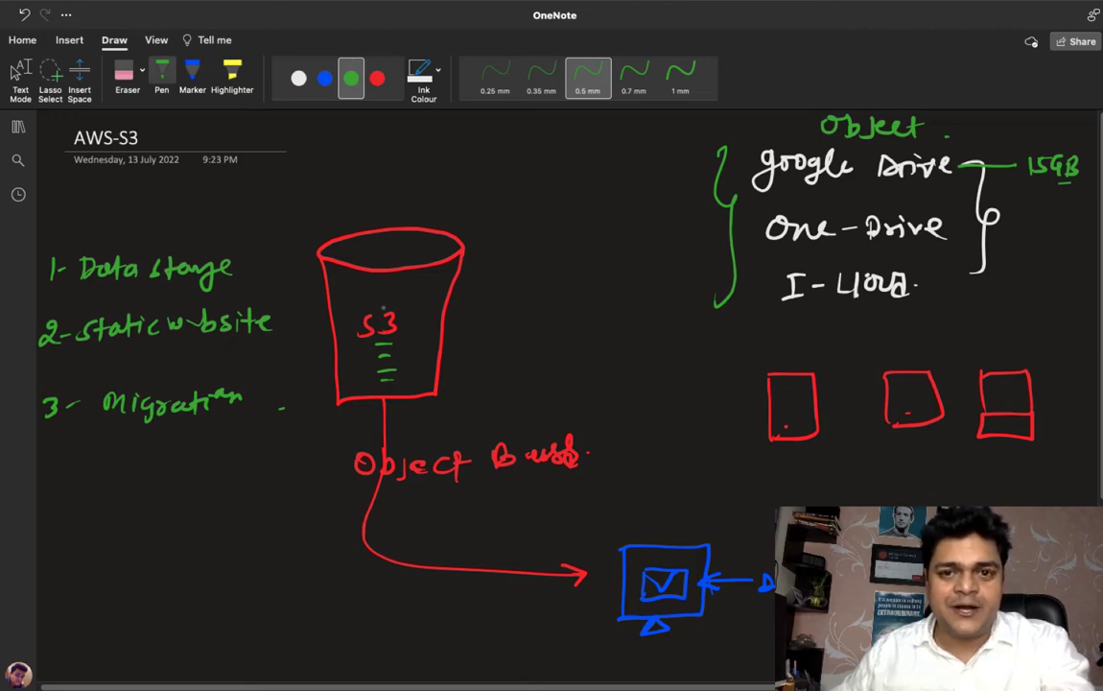
click(17, 73)
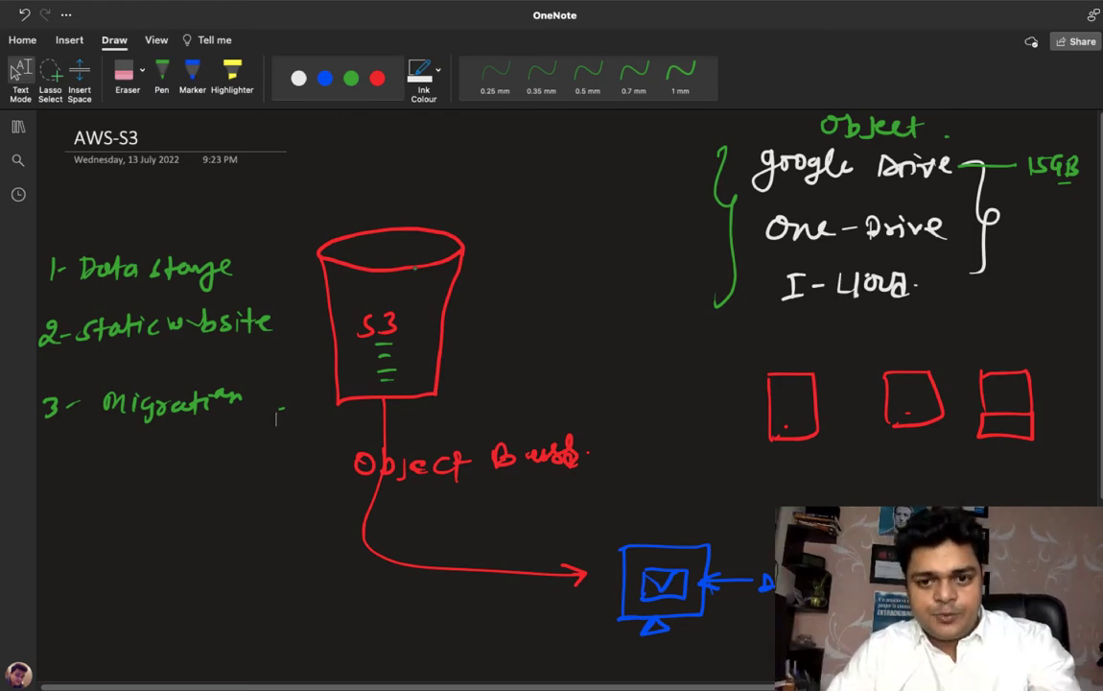
Step: Switch to the AWS Management Console in Google Chrome, search for "s3" and open the S3 service
key(ctrl+Left)
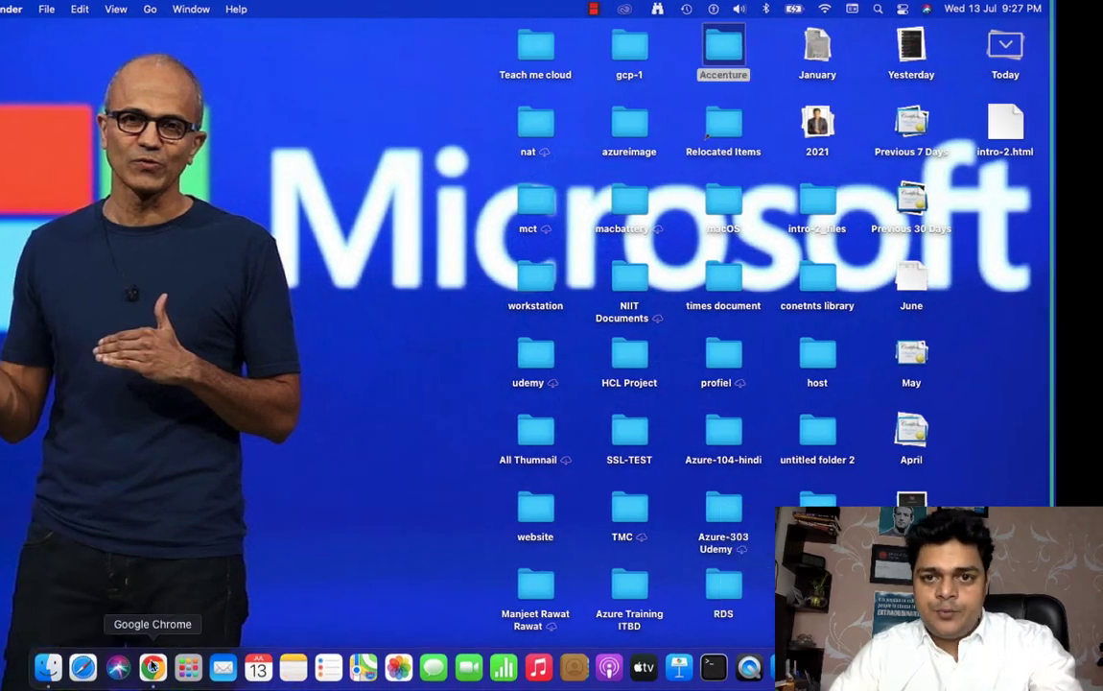
click(151, 666)
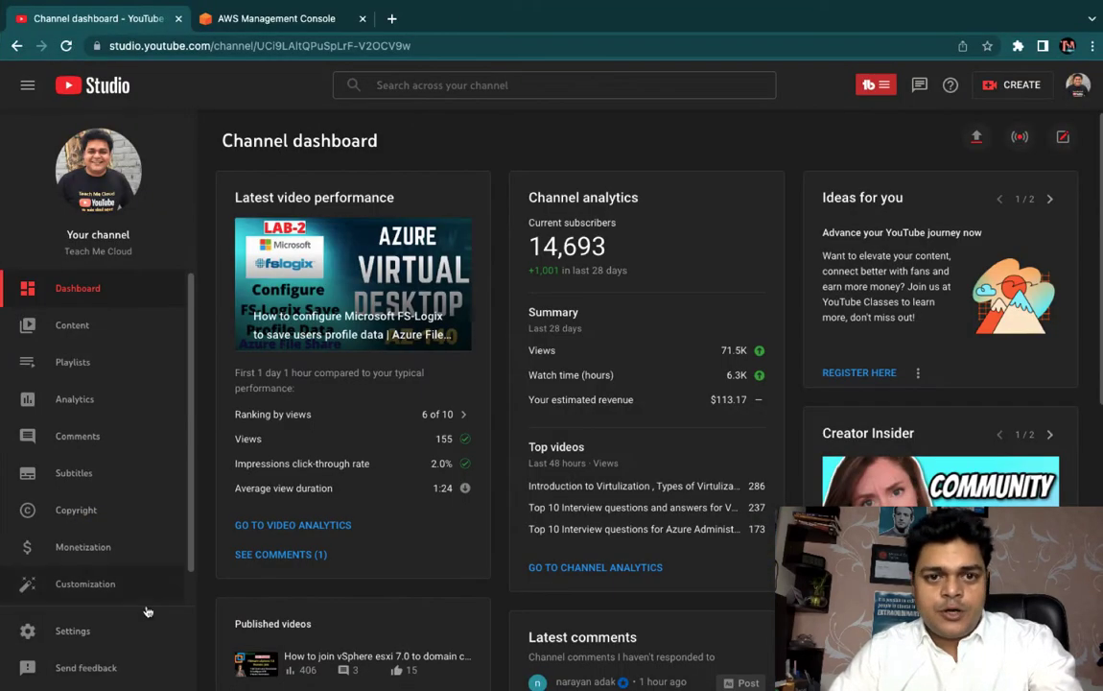
click(288, 21)
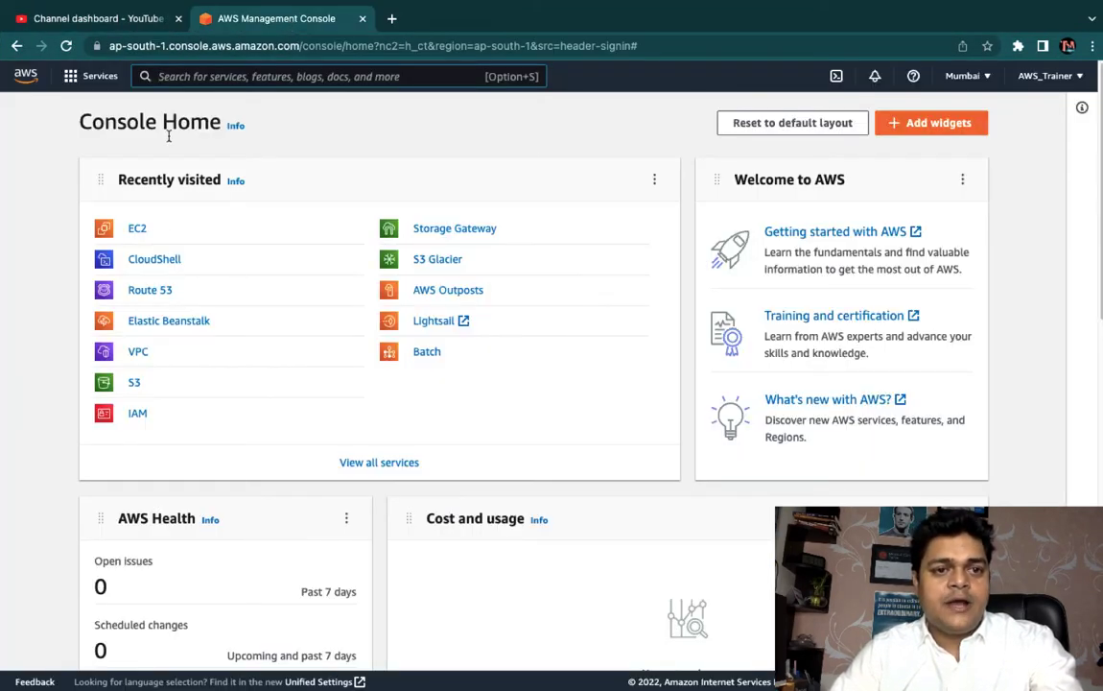
click(205, 76)
text(s3)
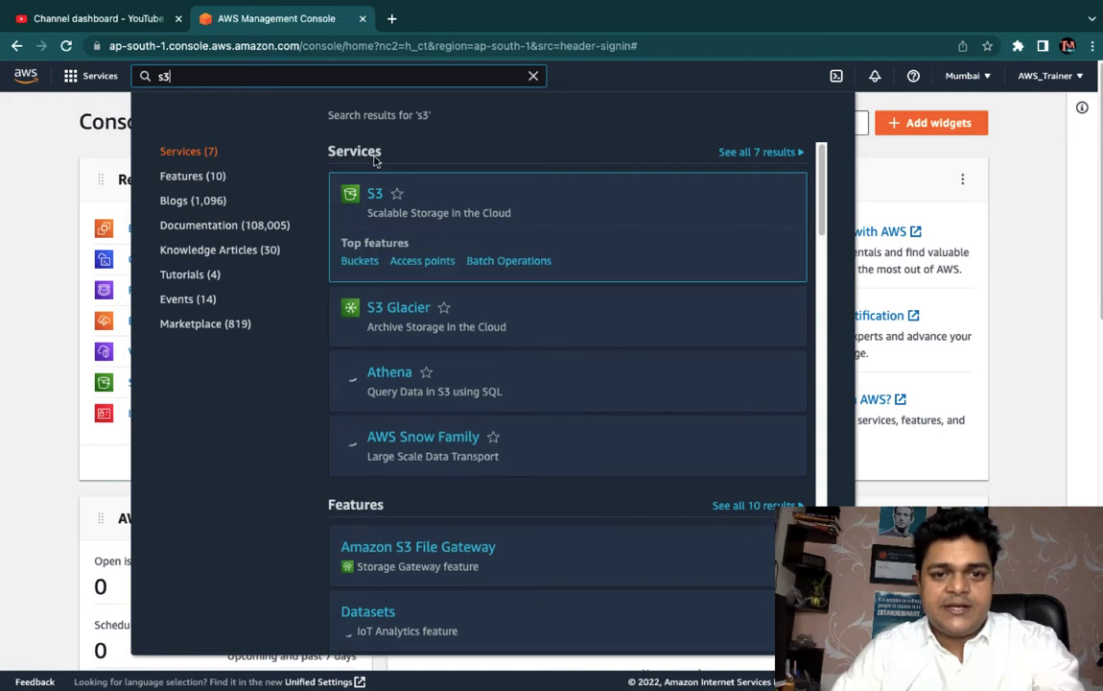
click(376, 195)
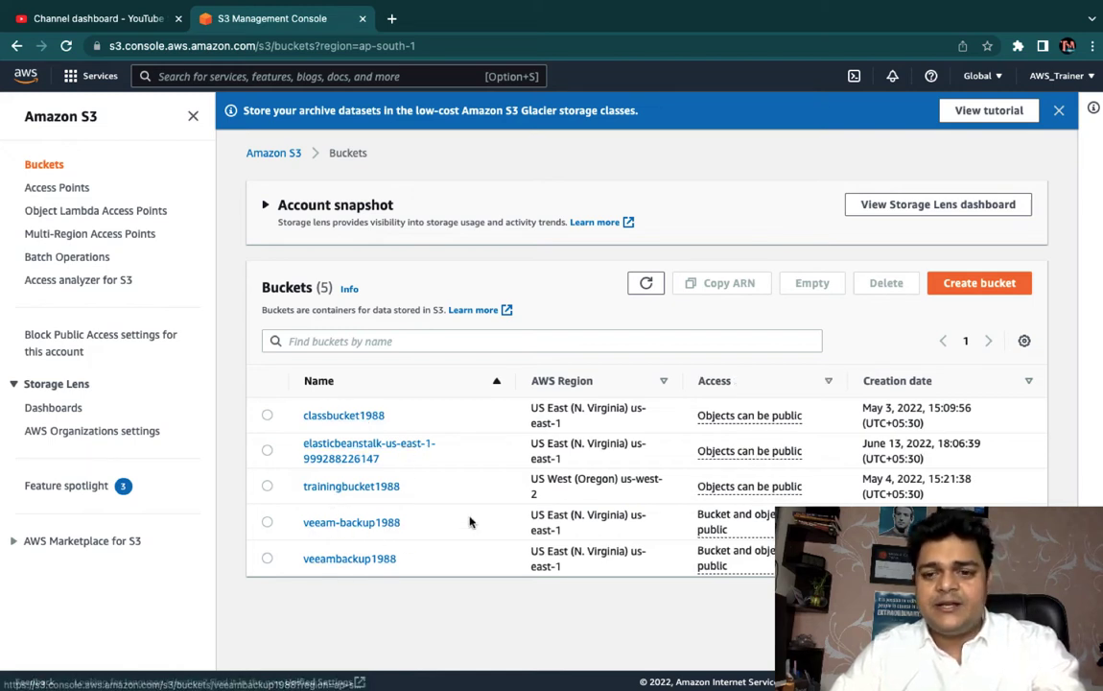
Step: Begin creating a new S3 bucket and name it cloudkaksha
click(976, 286)
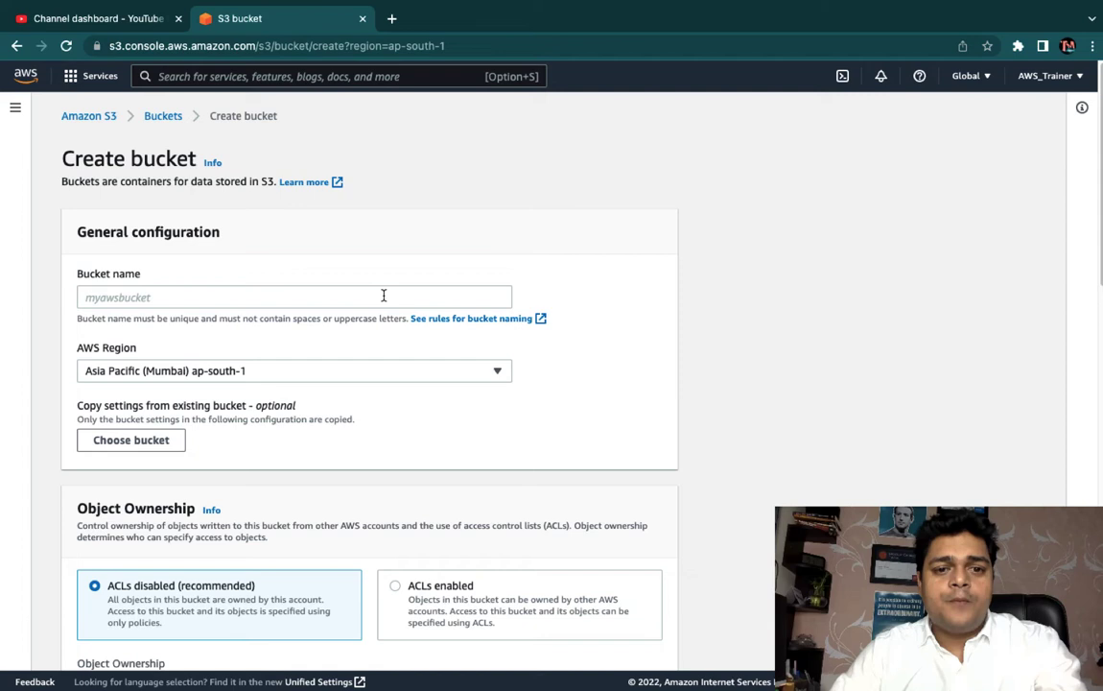
click(383, 296)
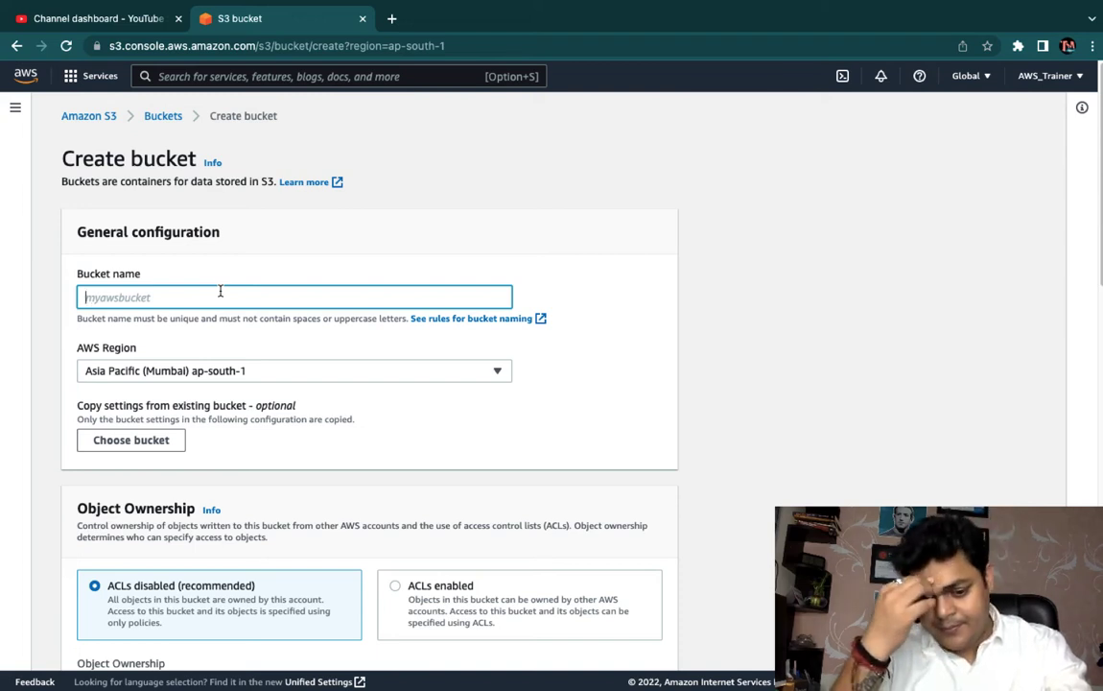
text(cloudkaksha)
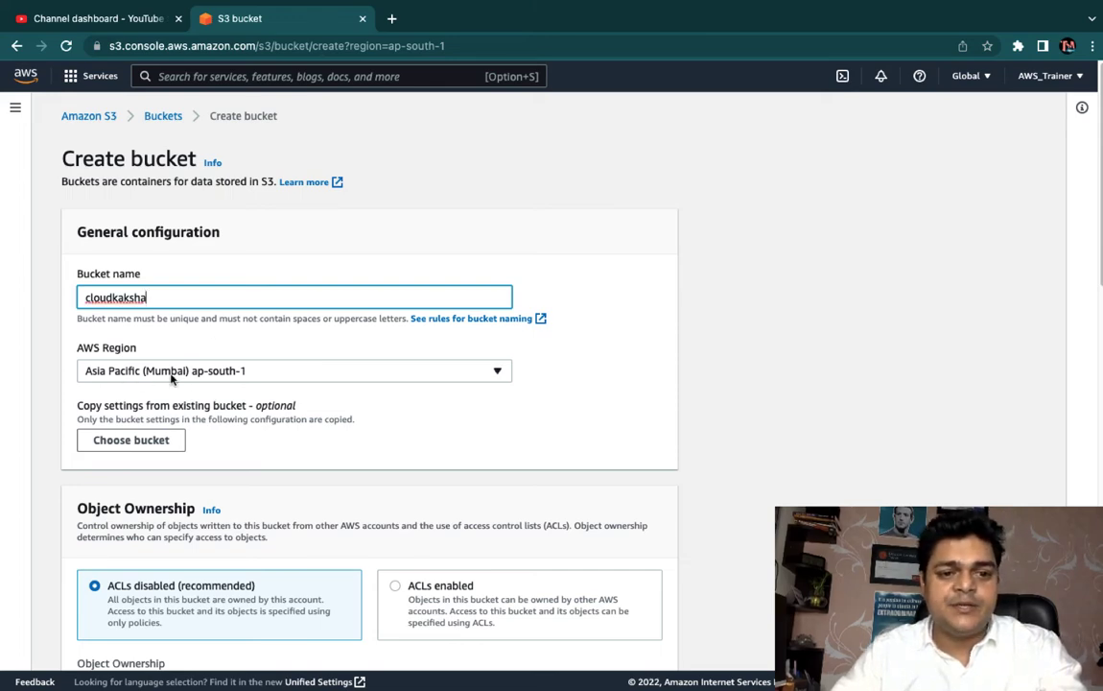
Step: Turn off Block all public access for the bucket and acknowledge that its objects might become public
scroll(160, 457, down, 7)
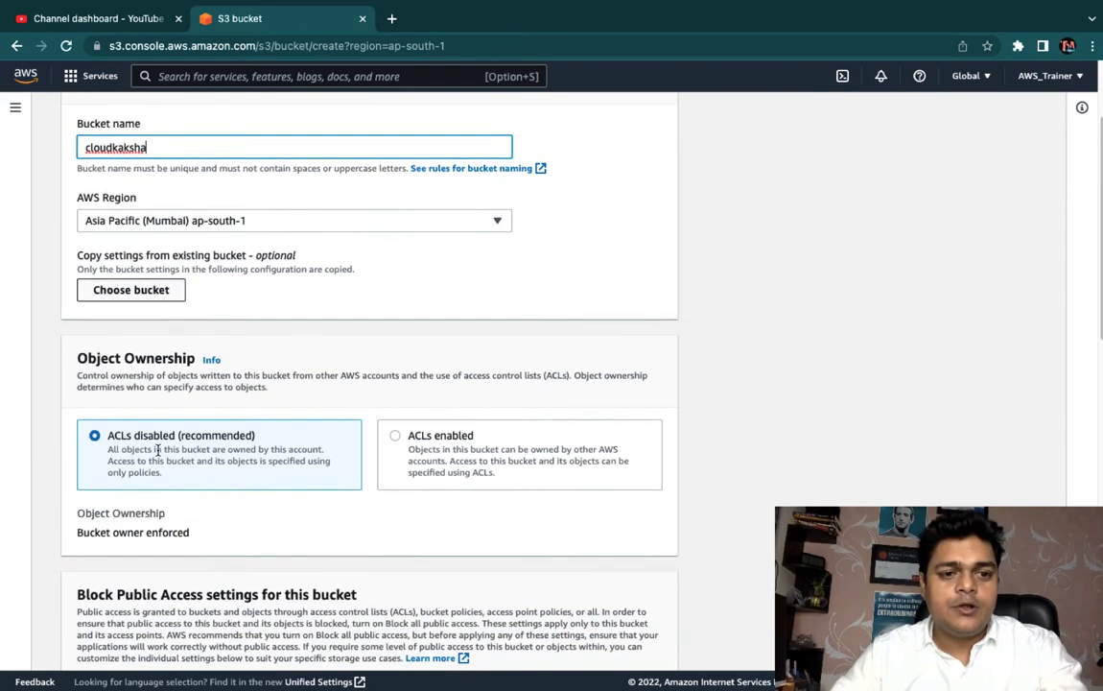
scroll(160, 456, down, 3)
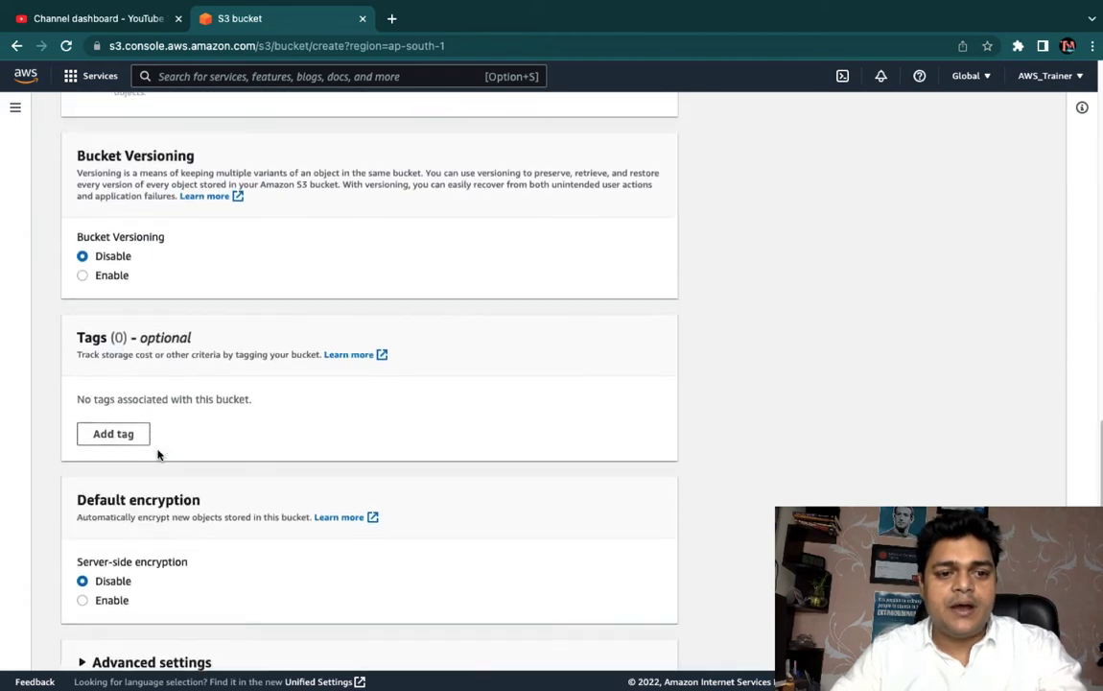
scroll(158, 453, up, 5)
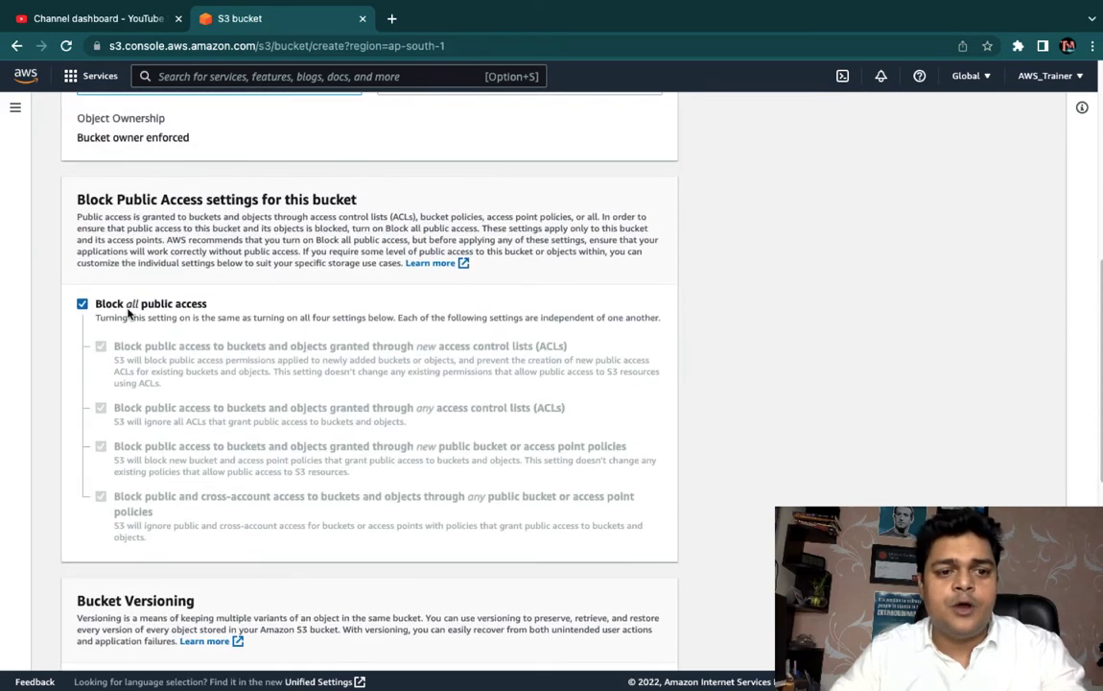
click(83, 304)
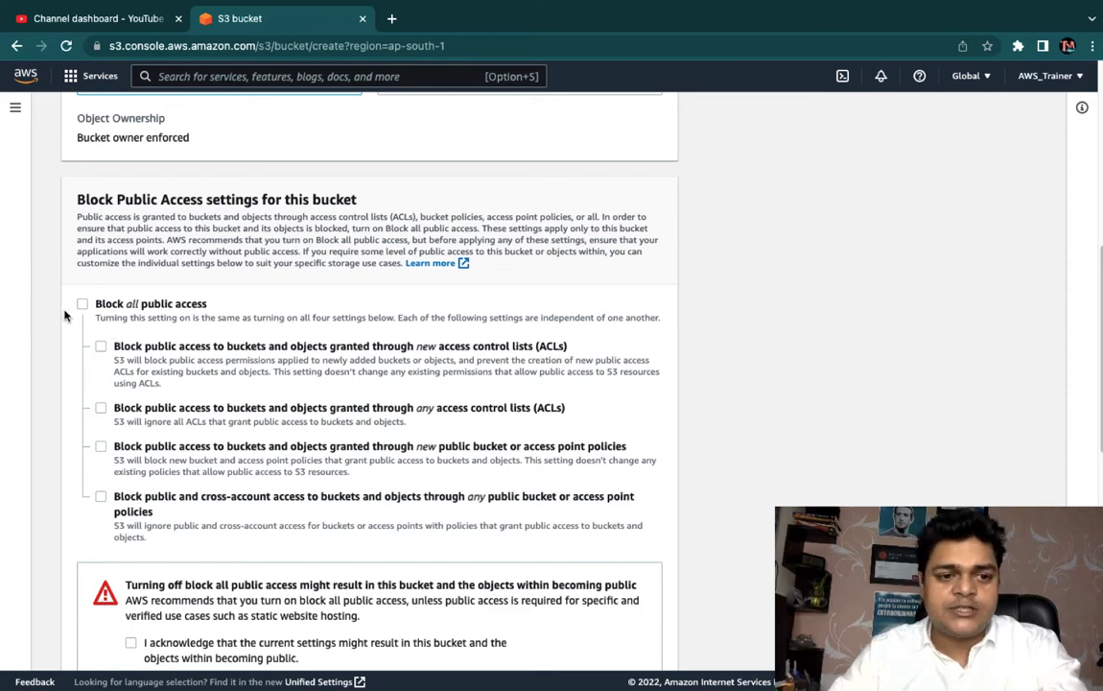
scroll(144, 384, down, 5)
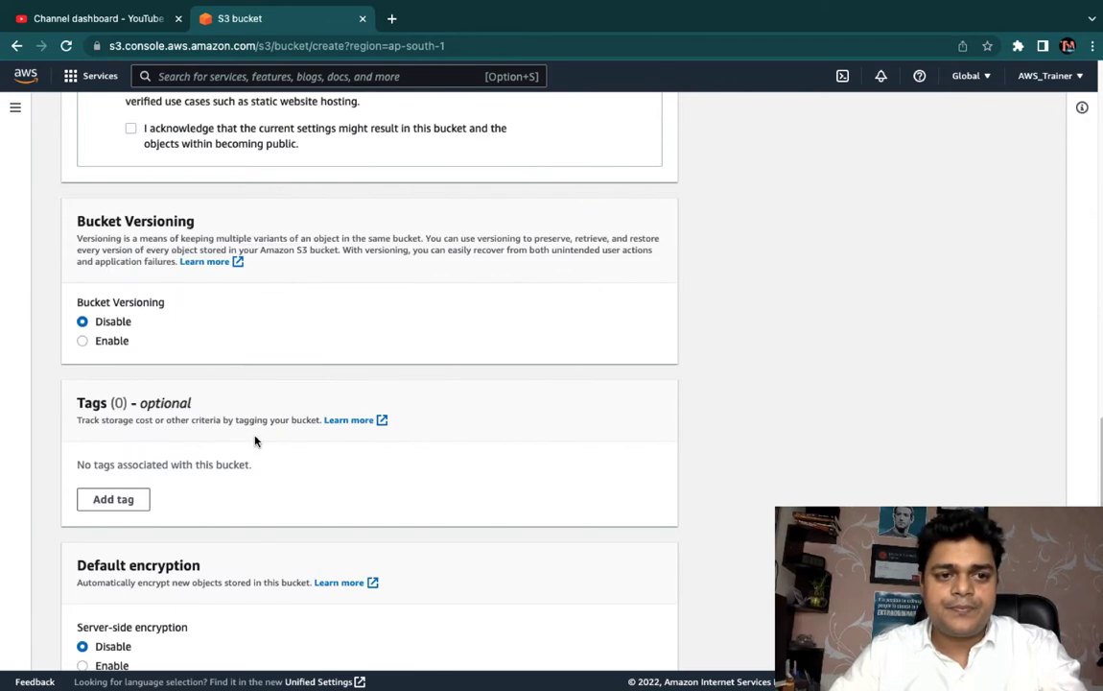
scroll(253, 433, up, 2)
click(131, 285)
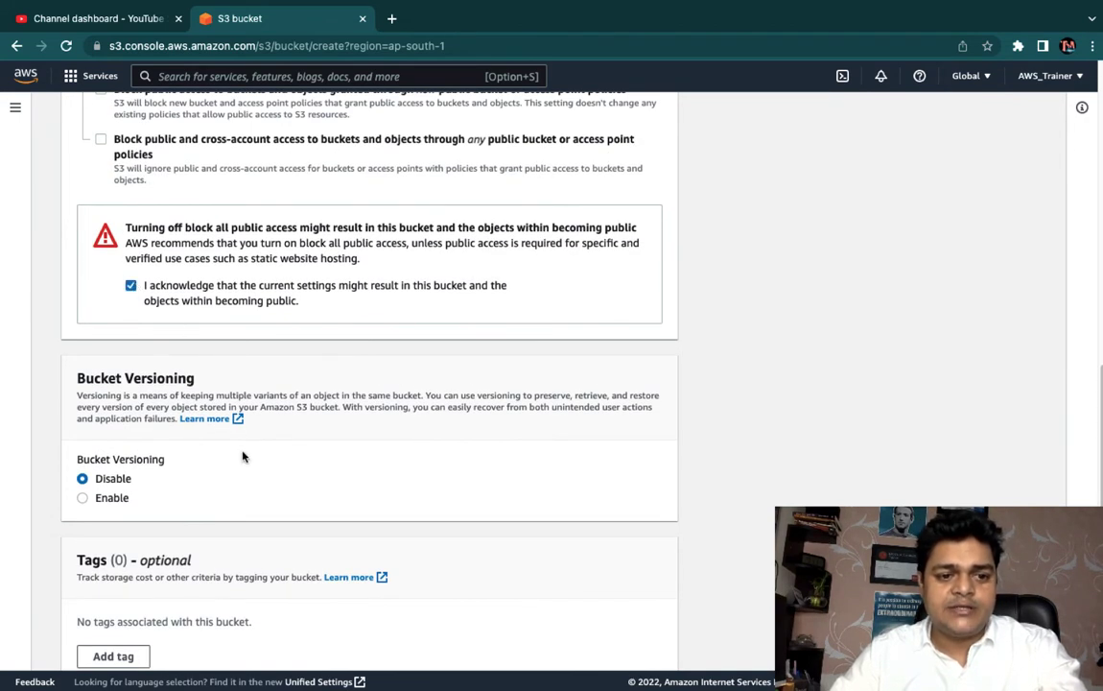
Step: Create the bucket with the remaining default settings and dismiss the notification banners
scroll(249, 493, down, 5)
click(629, 645)
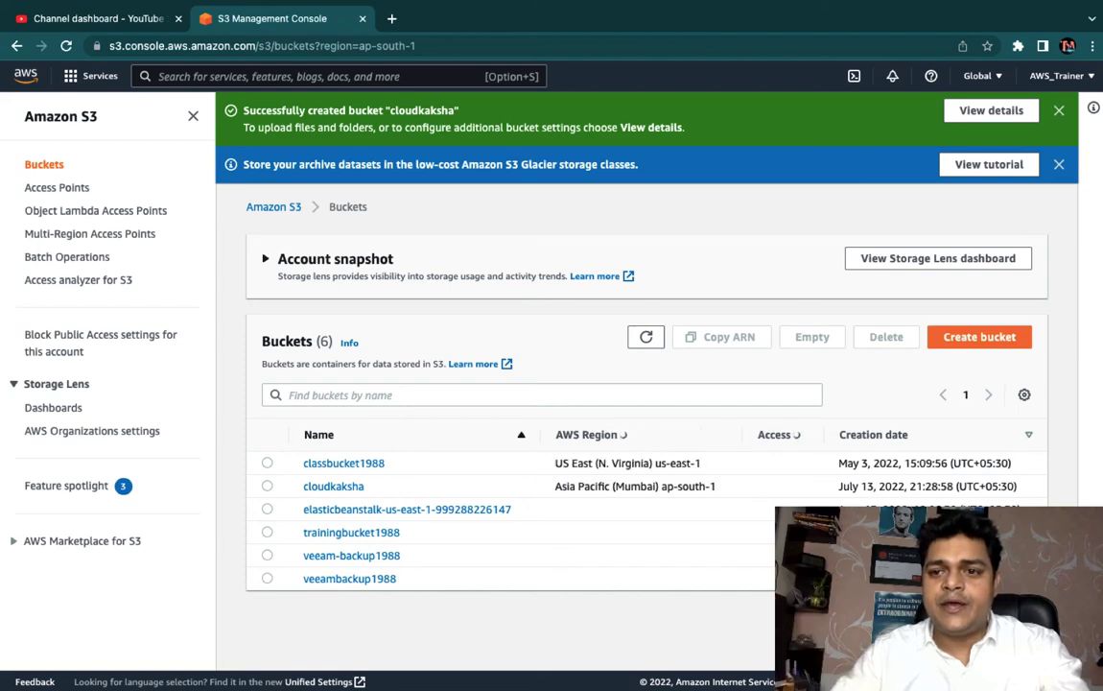
click(1048, 165)
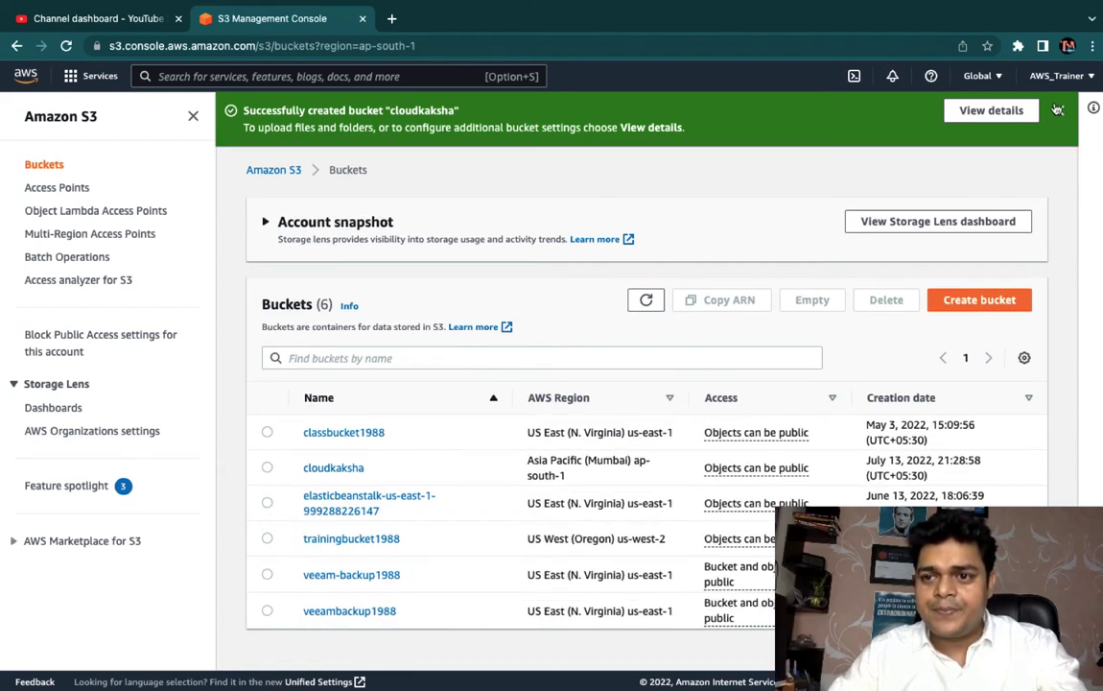
click(1058, 110)
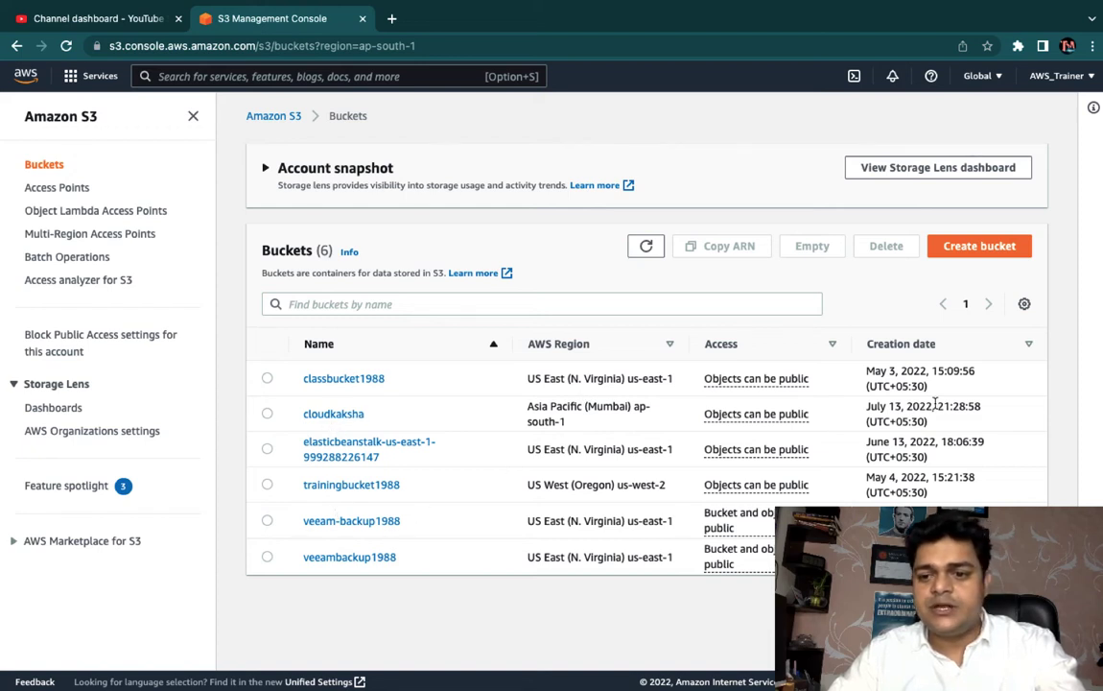
Step: Open the cloudkaksha bucket, start an upload and bring up the file chooser for adding files
click(345, 417)
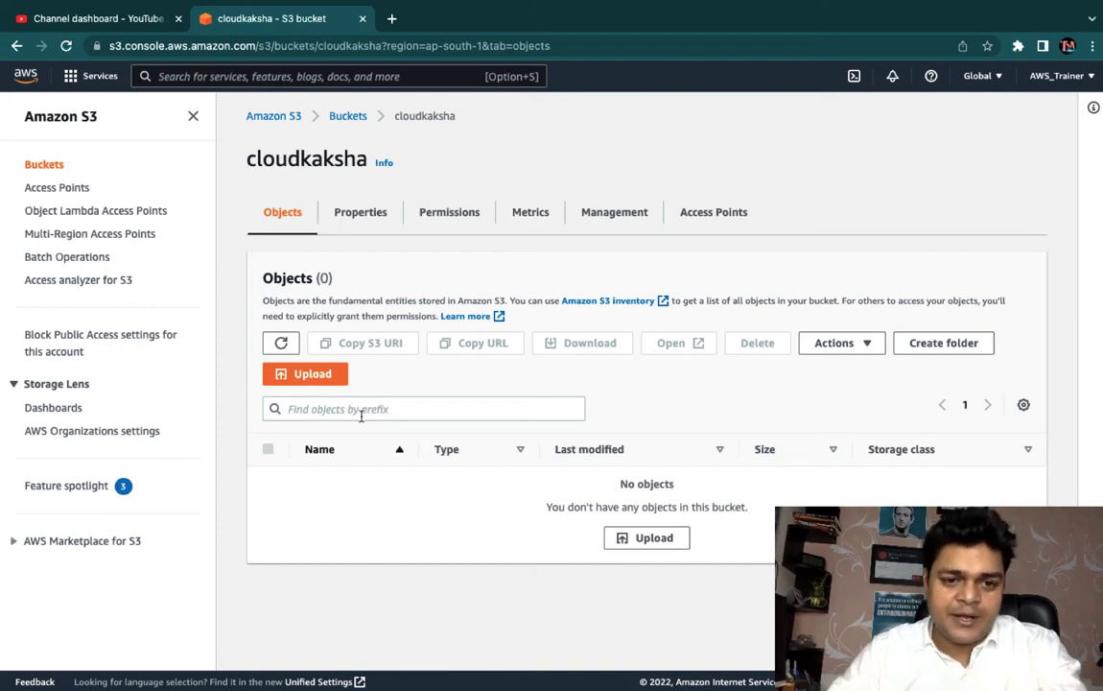
click(666, 544)
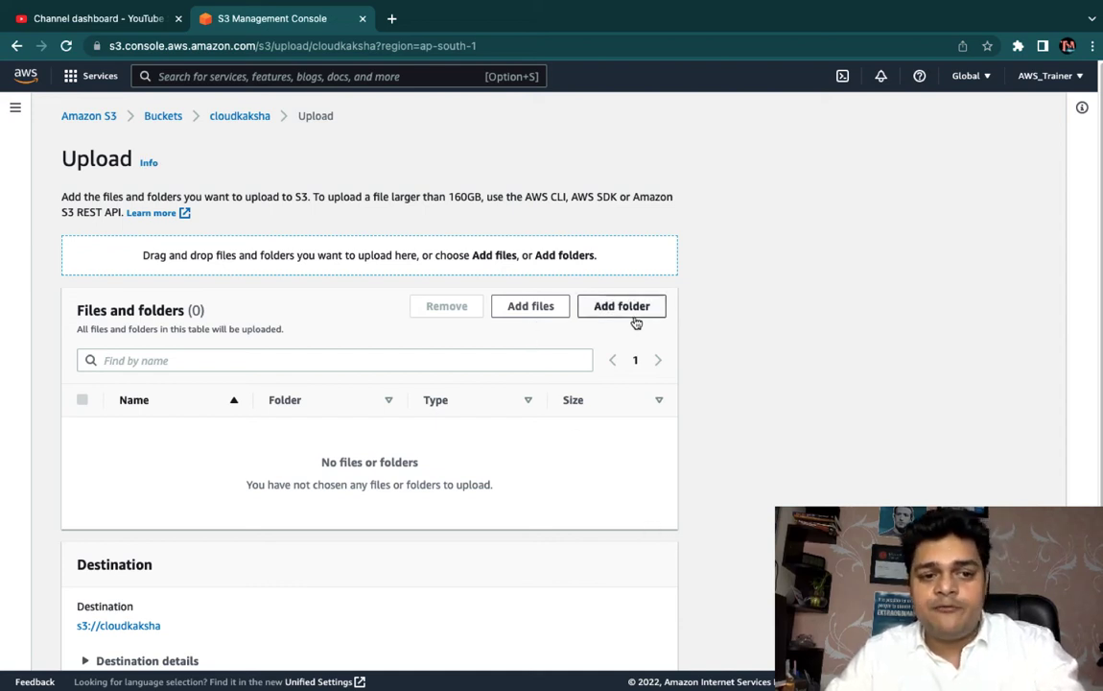
click(534, 308)
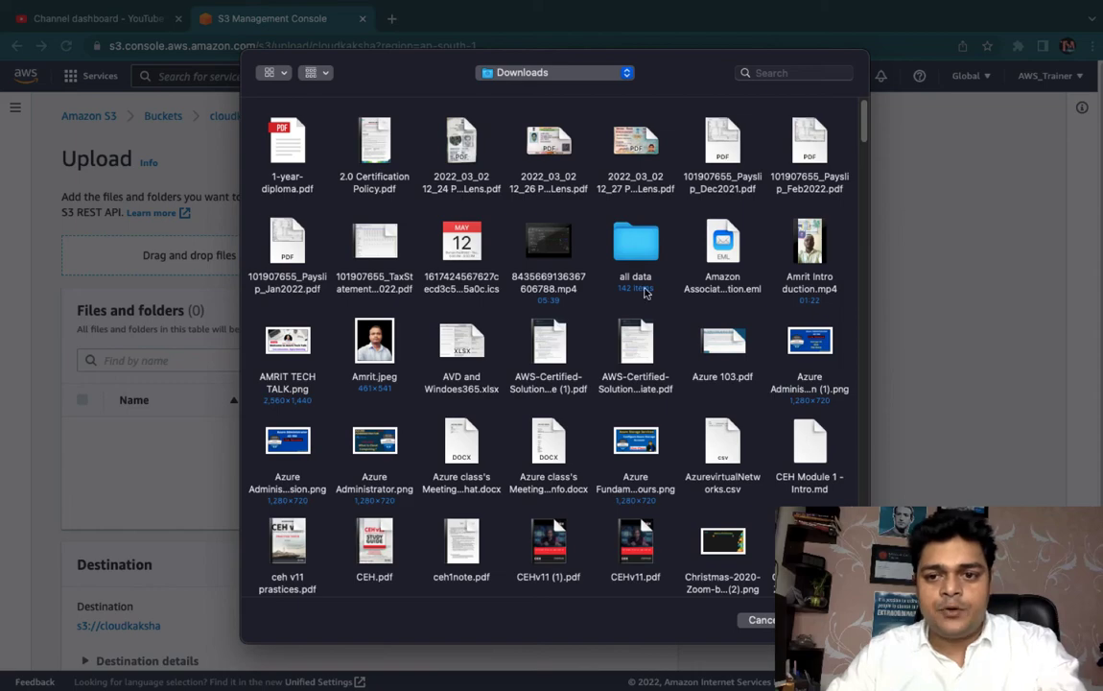
Step: Choose How to Solve System Slow Performance.png from the Downloads folder as the file to upload
scroll(605, 397, down, 10)
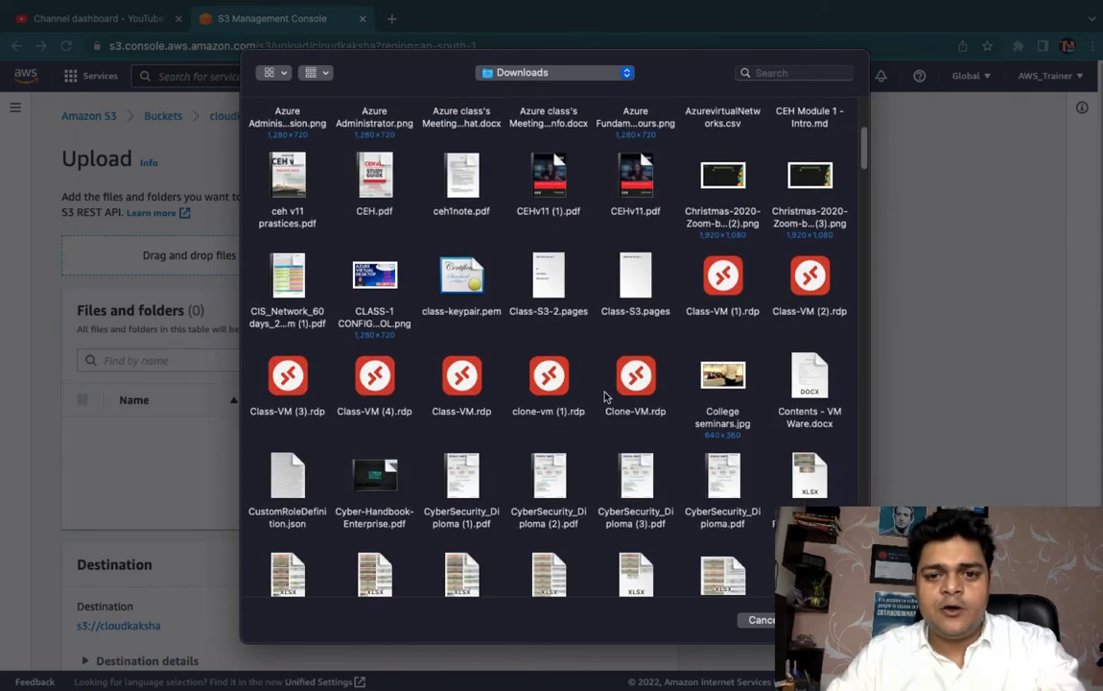
scroll(605, 397, down, 15)
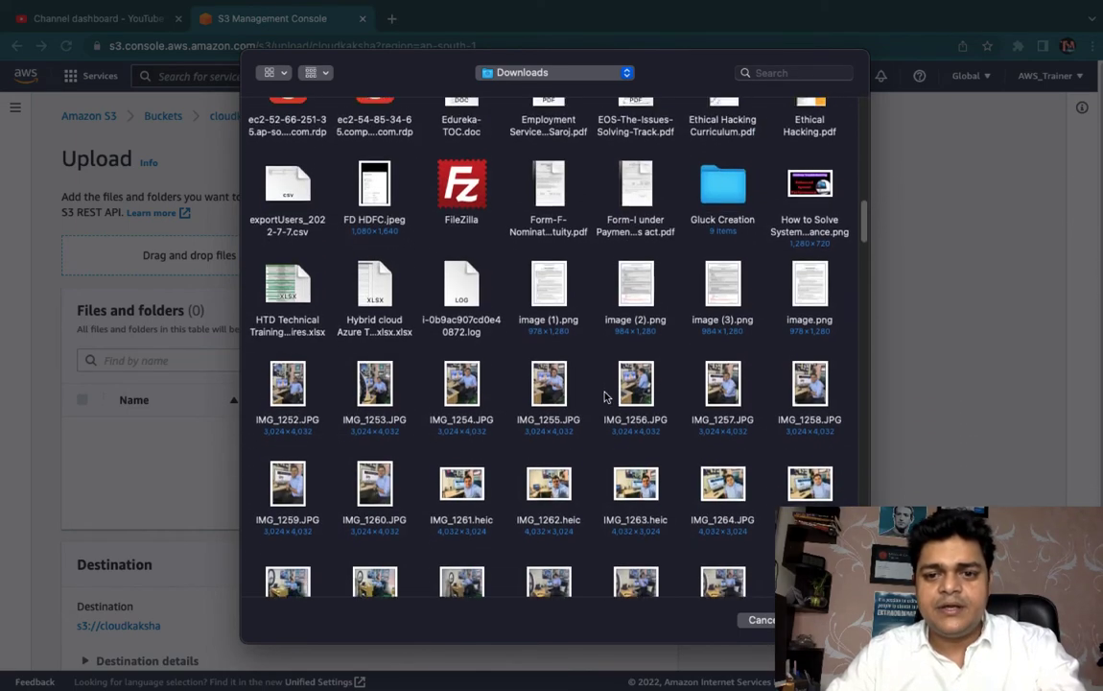
scroll(606, 397, up, 5)
scroll(606, 395, down, 2)
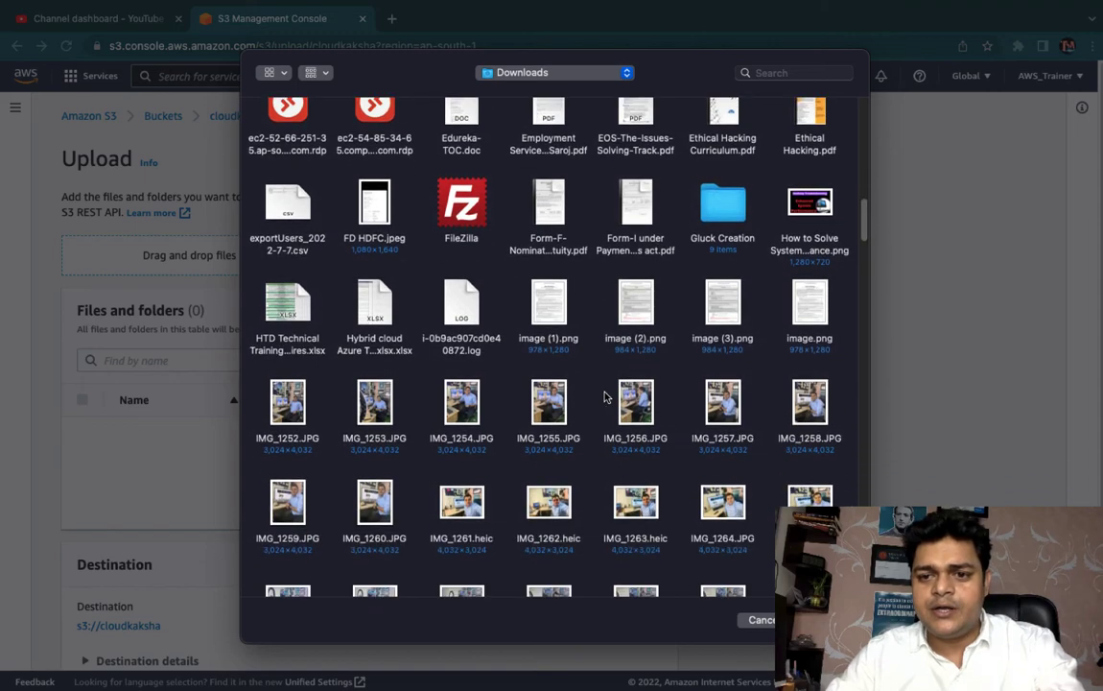
scroll(605, 395, down, 15)
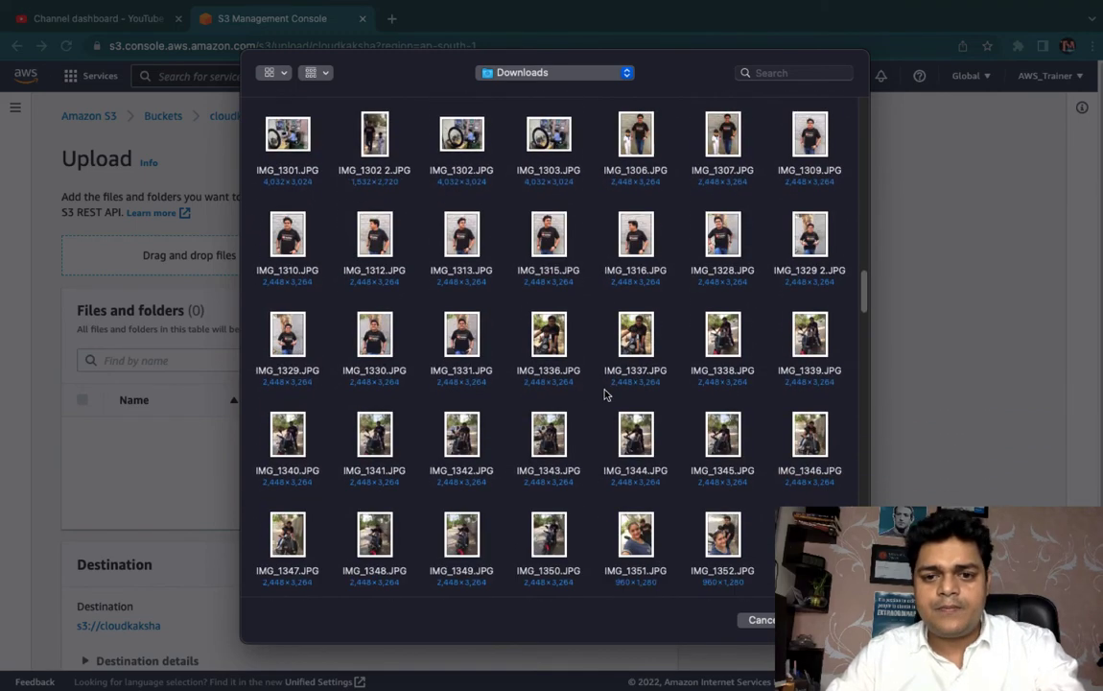
scroll(605, 395, down, 20)
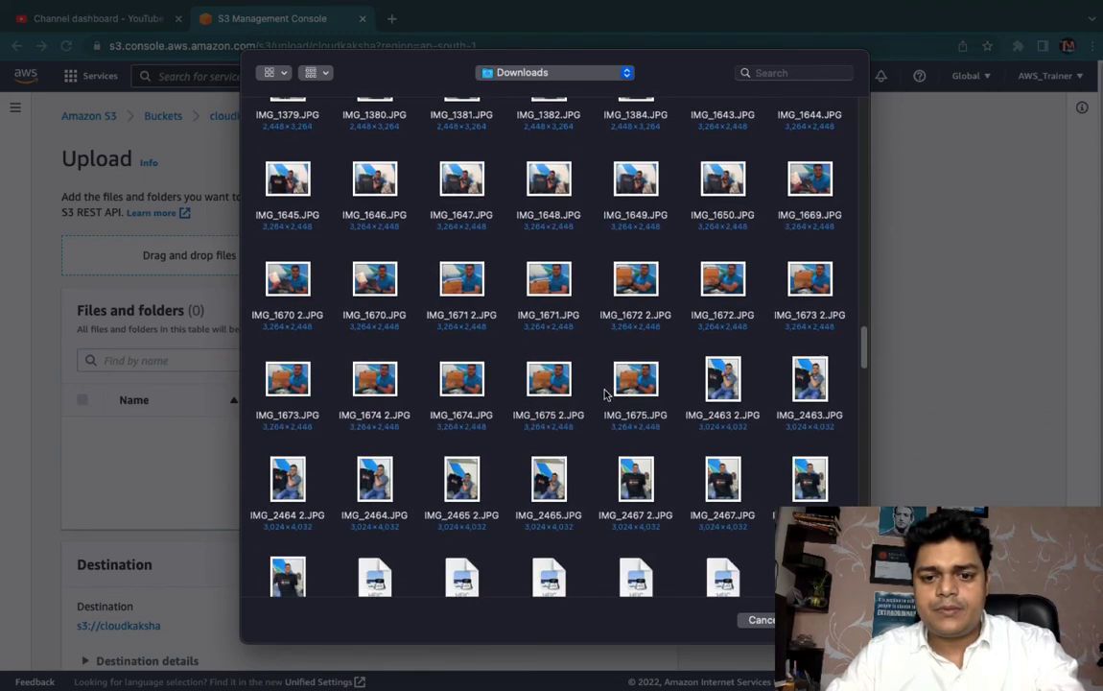
scroll(605, 395, up, 10)
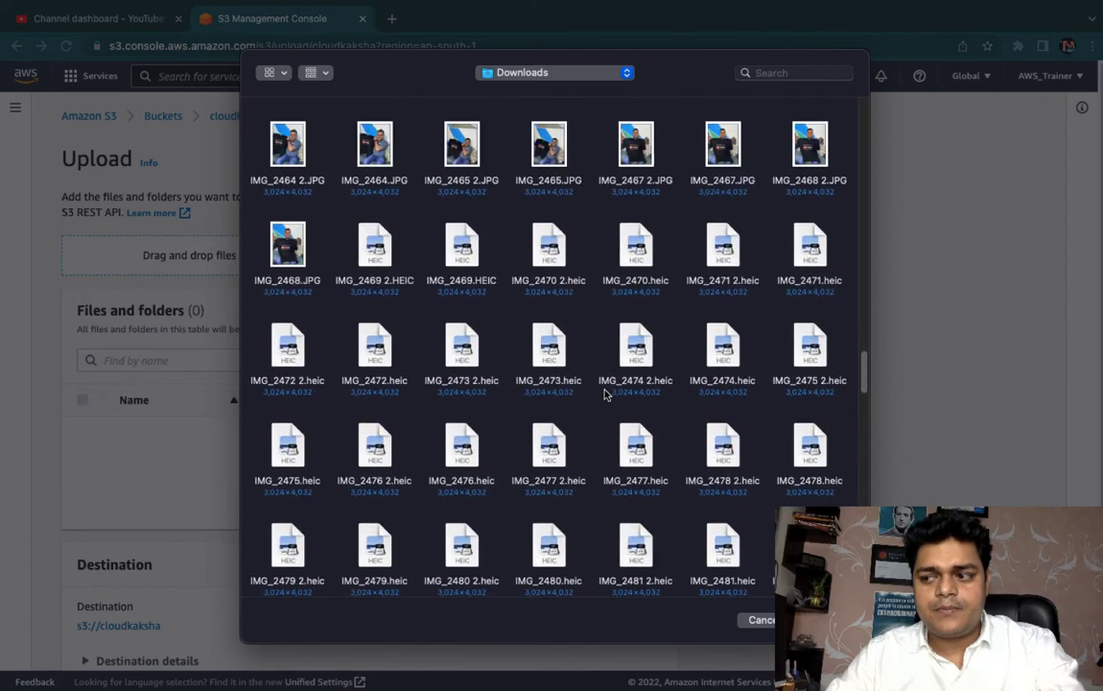
scroll(605, 396, up, 15)
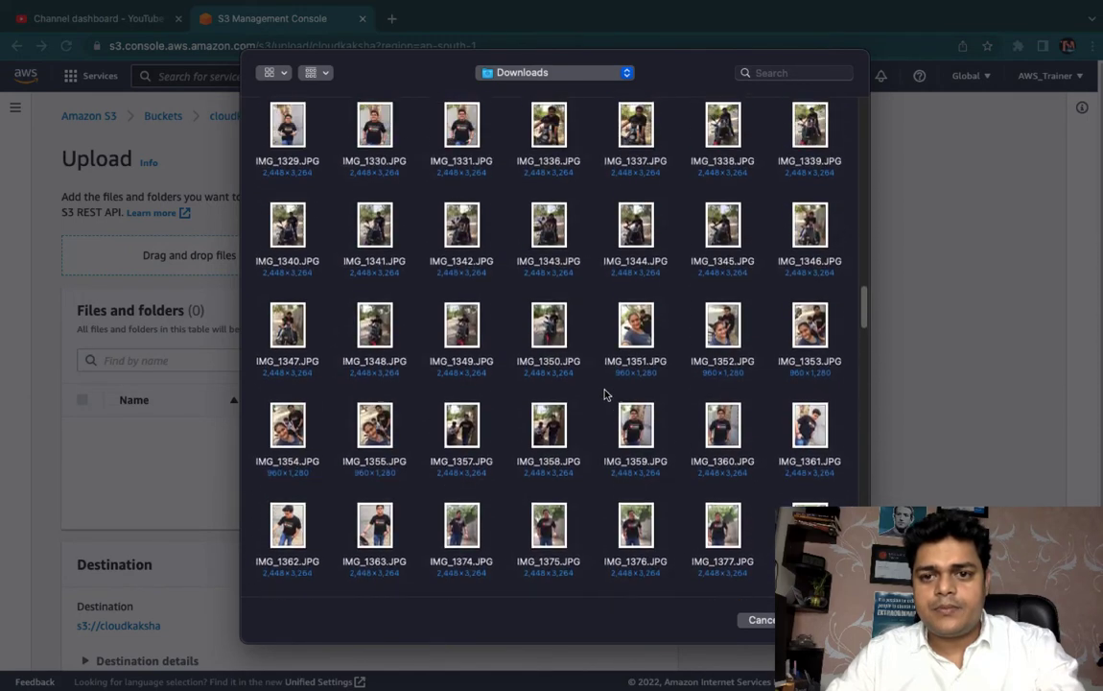
scroll(604, 395, up, 15)
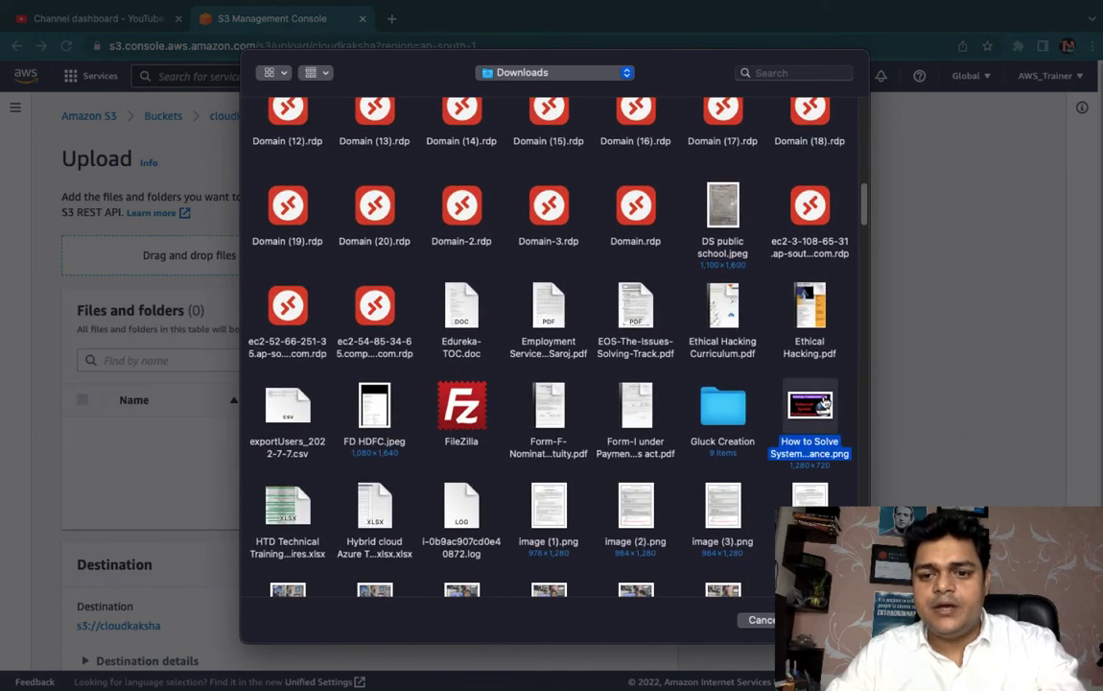
double_click(823, 404)
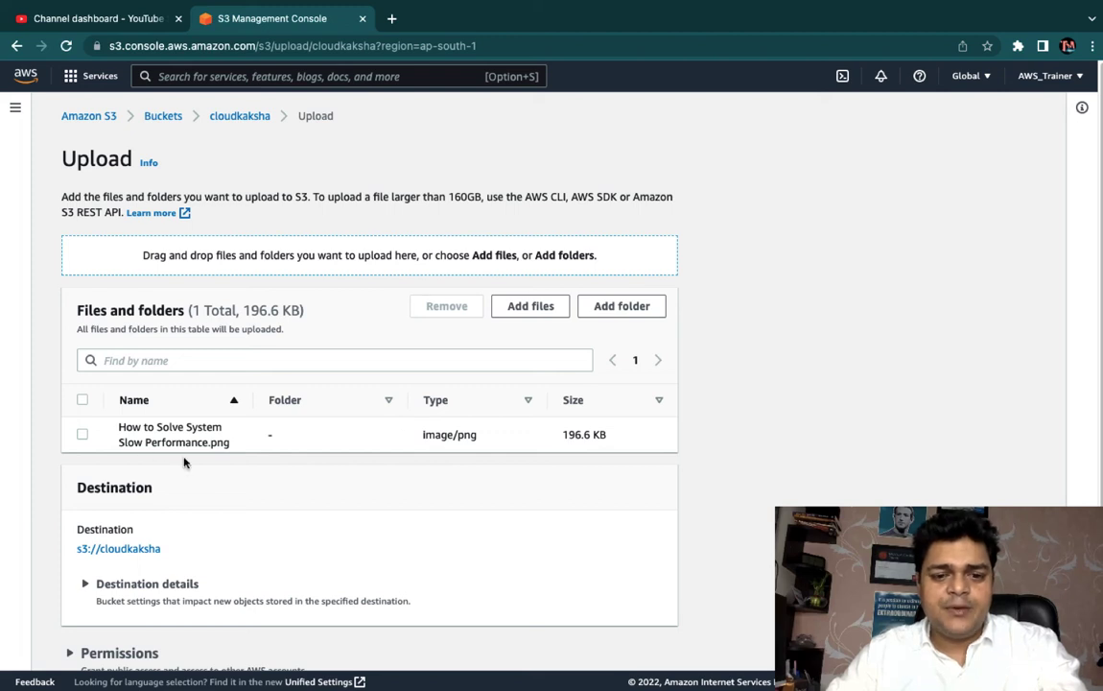
Step: Select the added PNG in the file list and upload it to the cloudkaksha bucket
scroll(371, 505, down, 2)
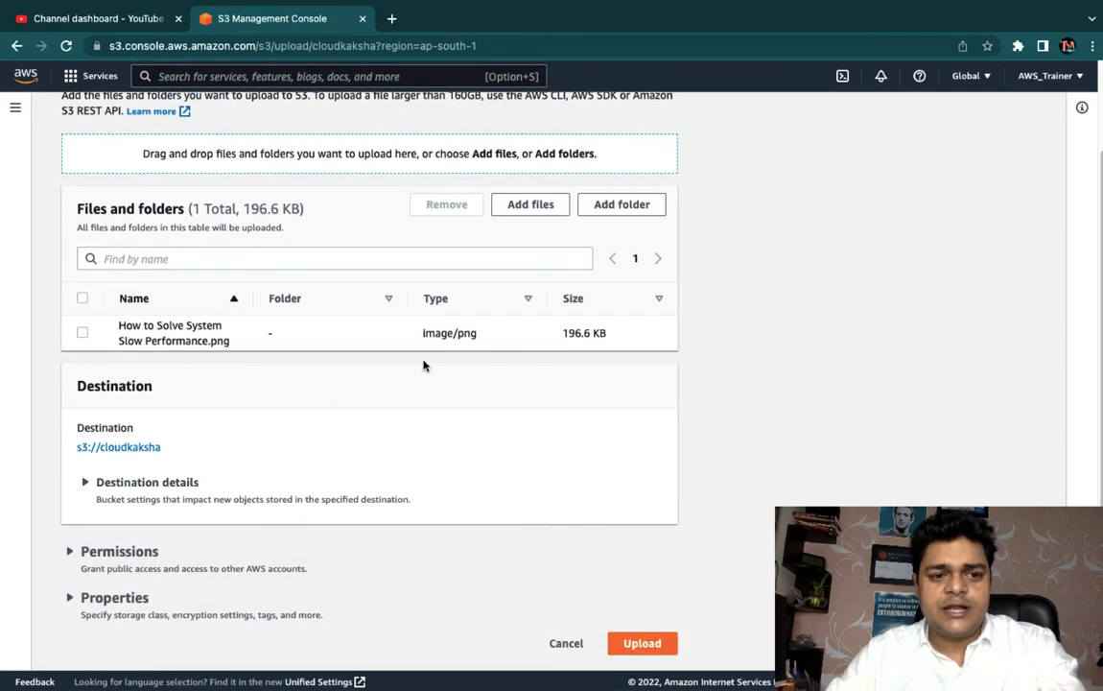
click(81, 332)
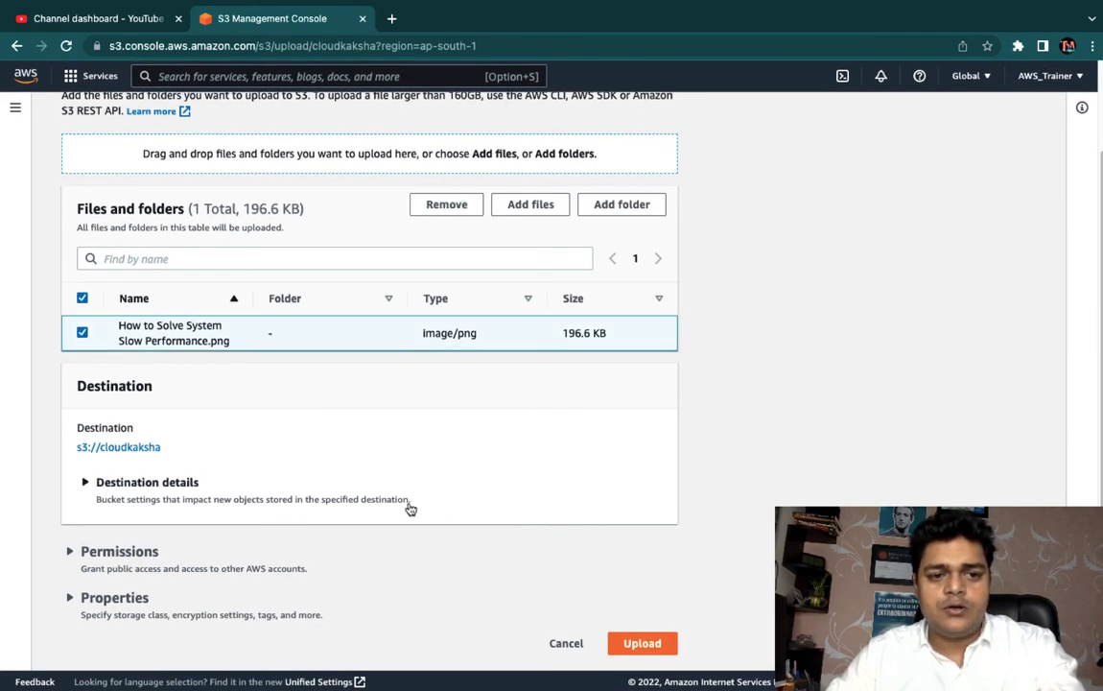
click(641, 643)
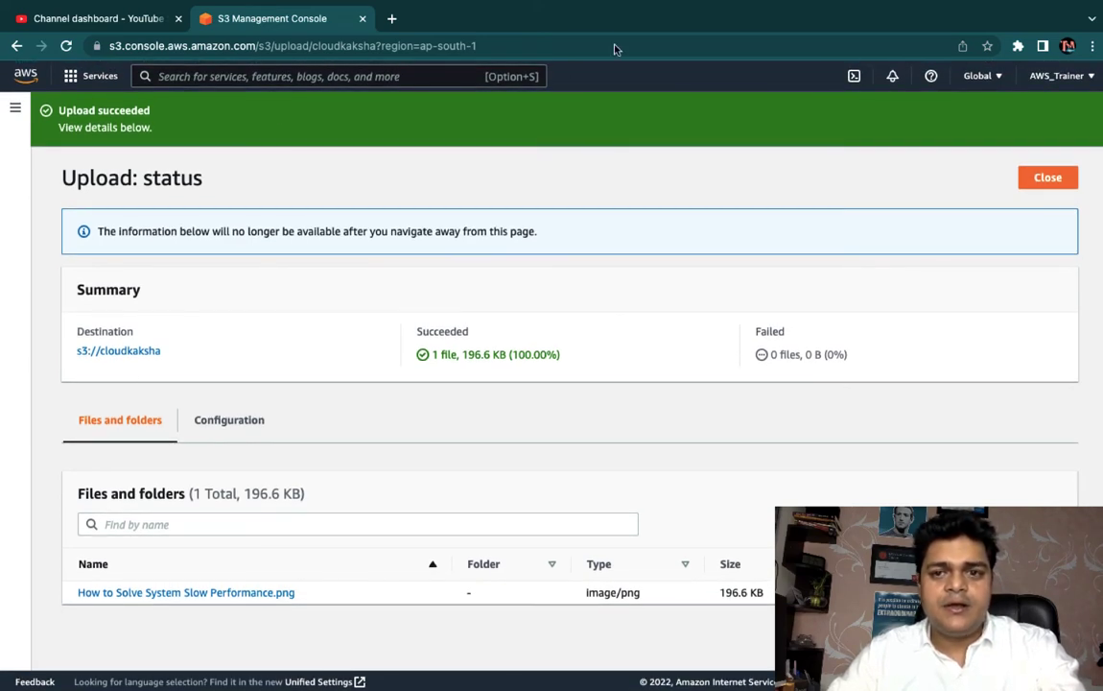
Step: Reload the upload page and return to the cloudkaksha bucket's object list
click(63, 45)
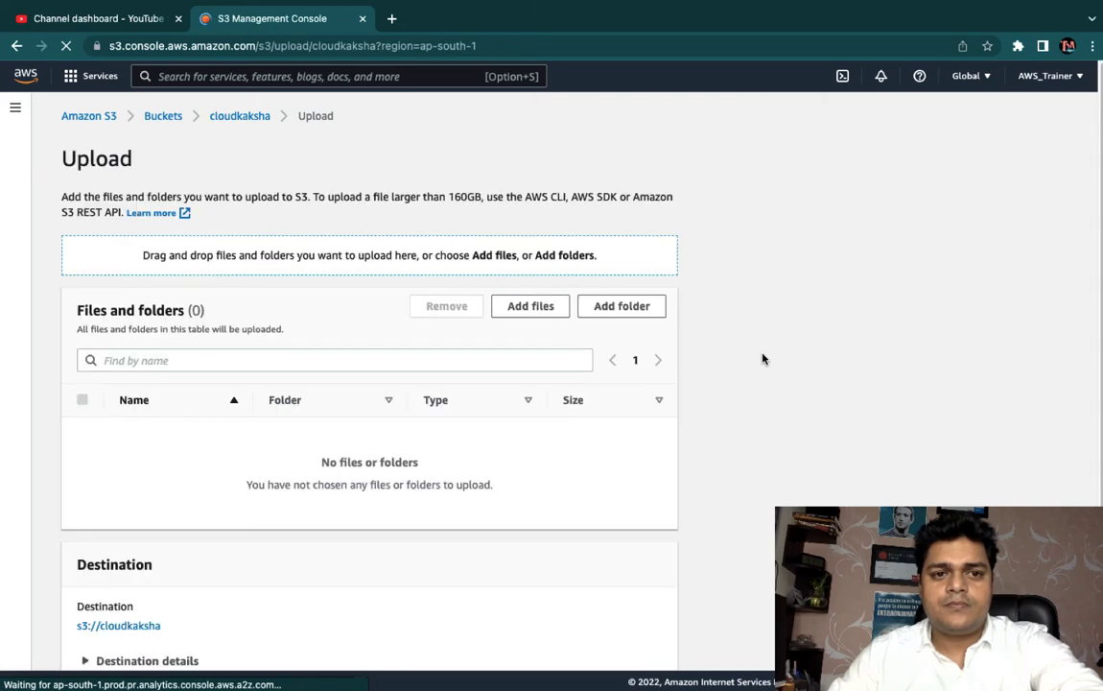
scroll(375, 558, down, 3)
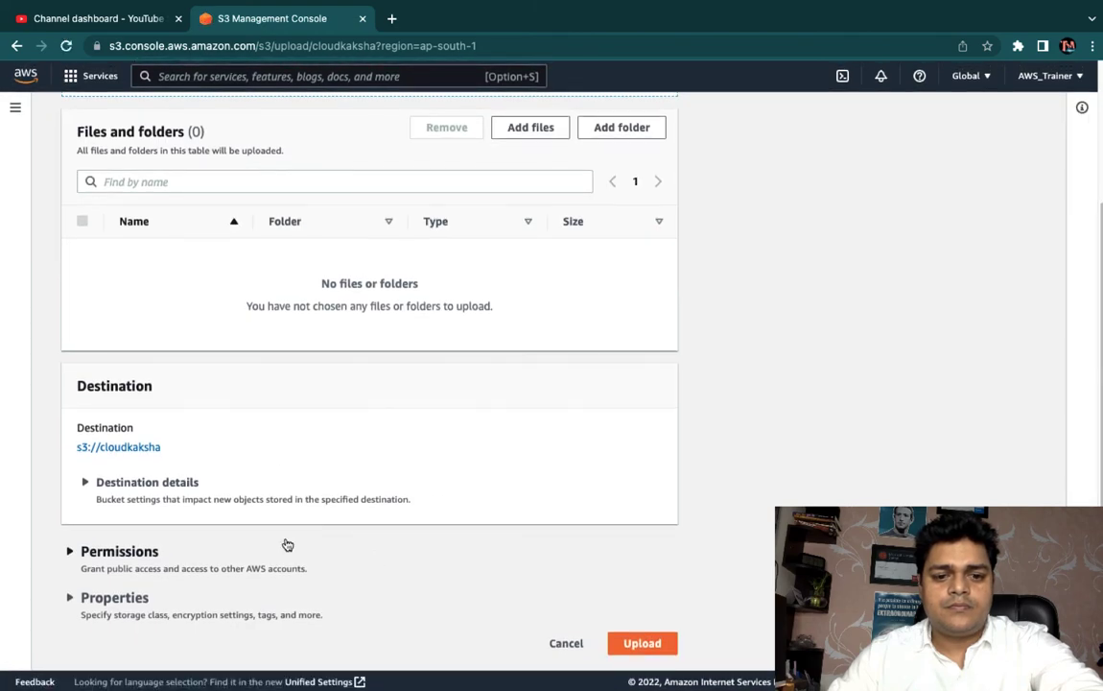
scroll(285, 544, up, 3)
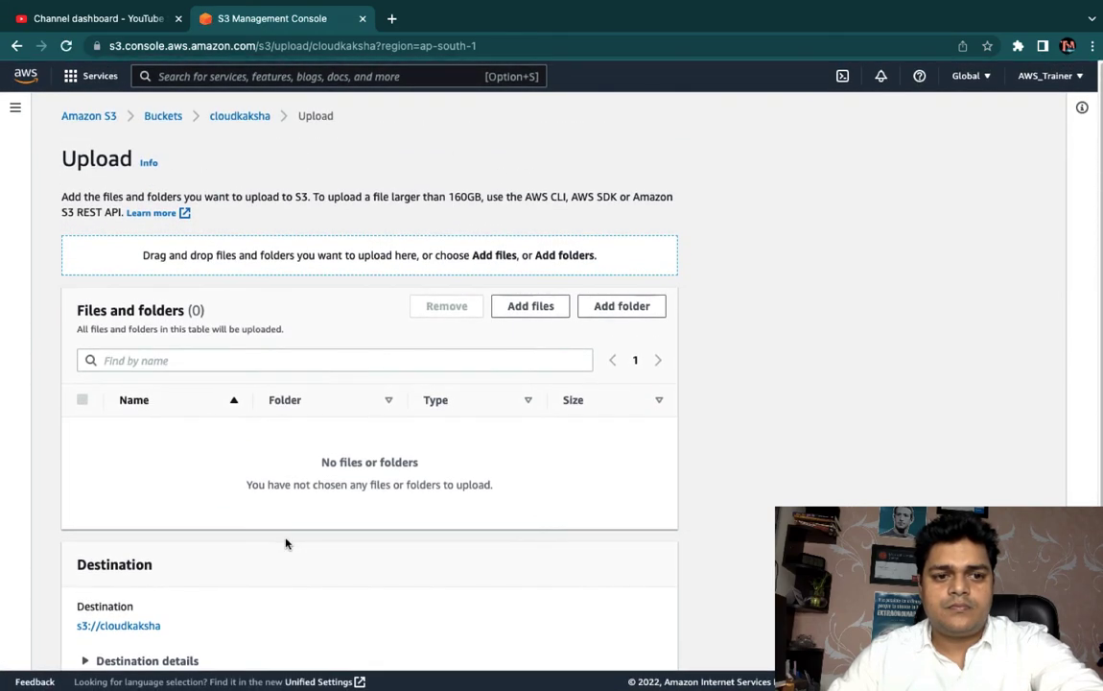
scroll(259, 288, down, 3)
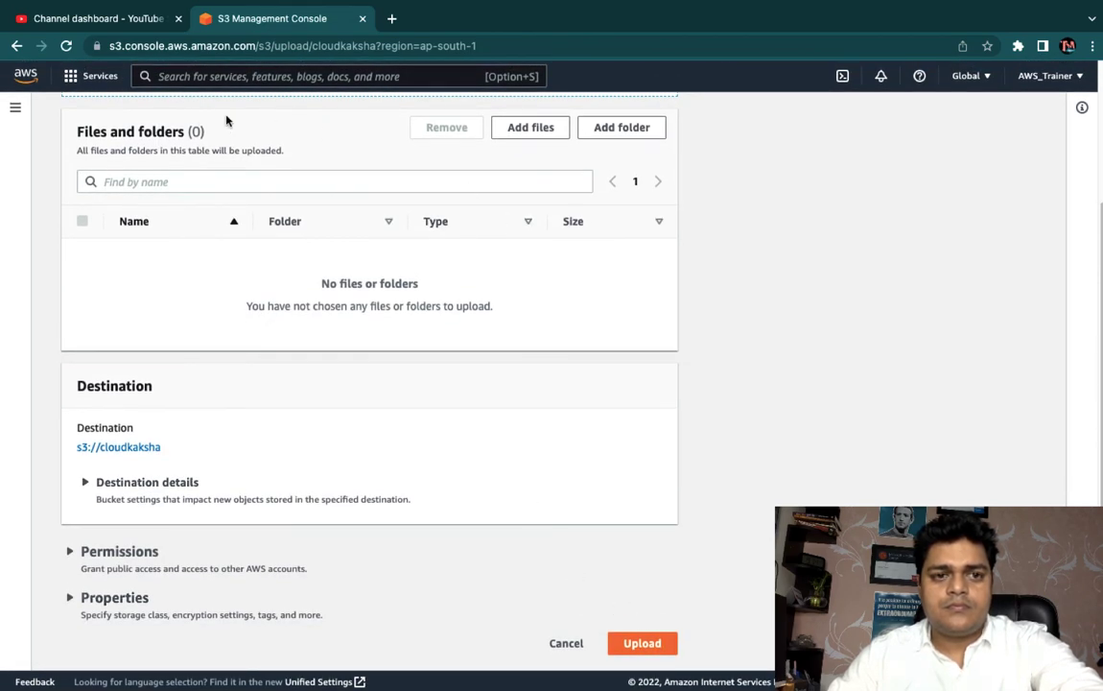
scroll(361, 153, up, 3)
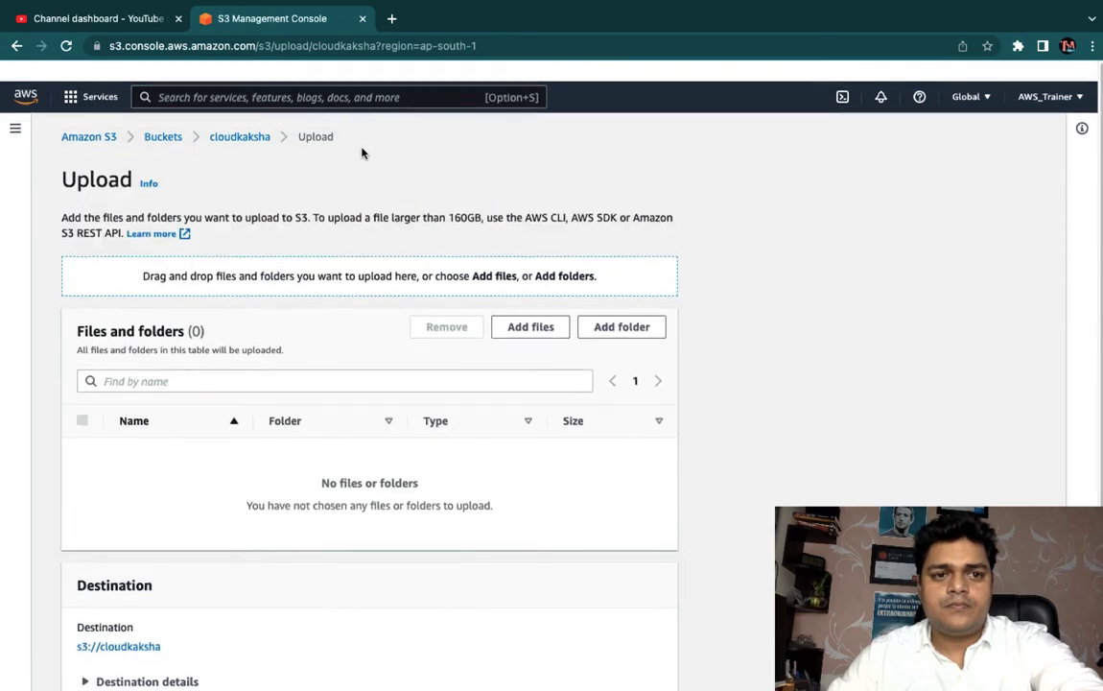
click(230, 115)
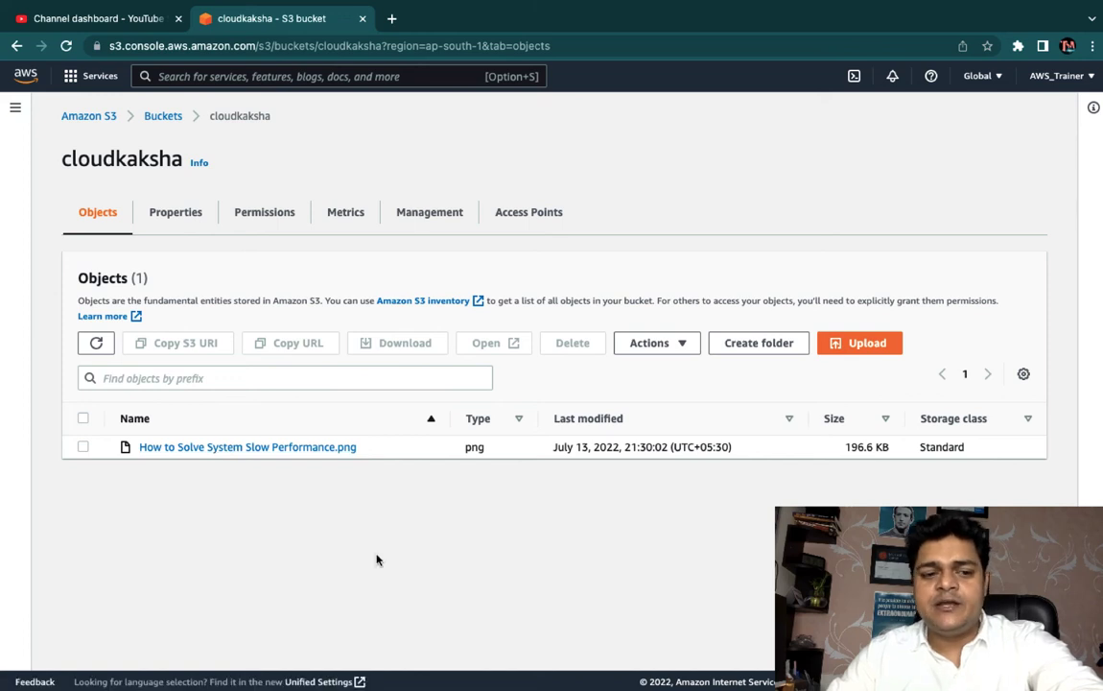
Step: Create a presigned URL for How to Solve System Slow Performance.png that expires after 5 minutes
click(82, 446)
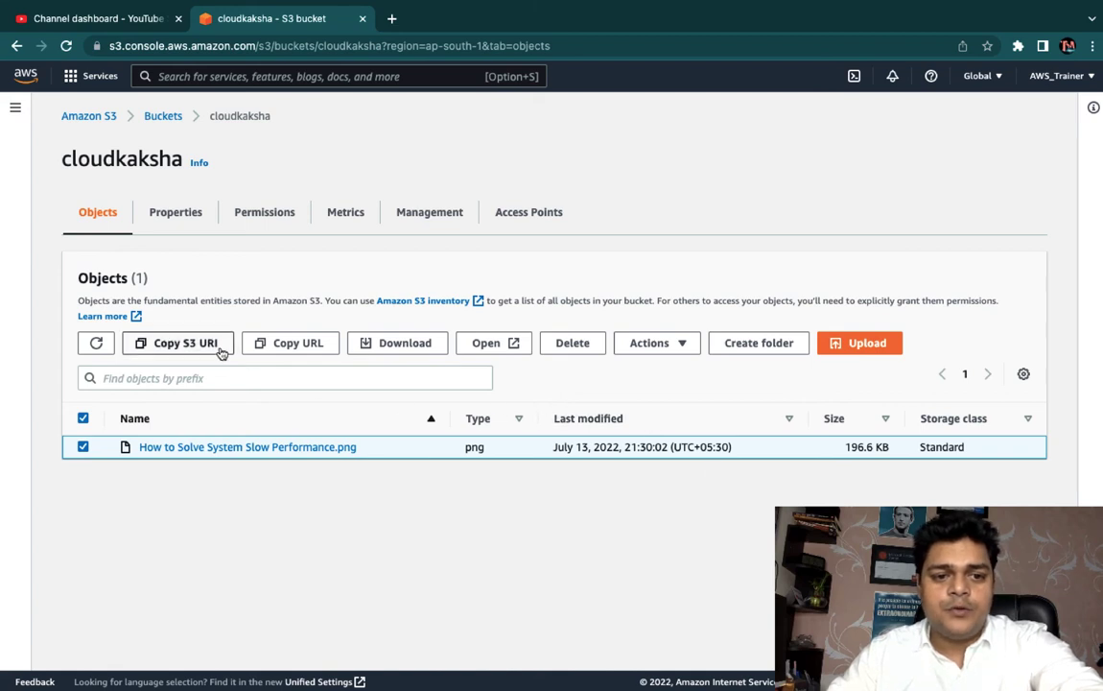
click(685, 344)
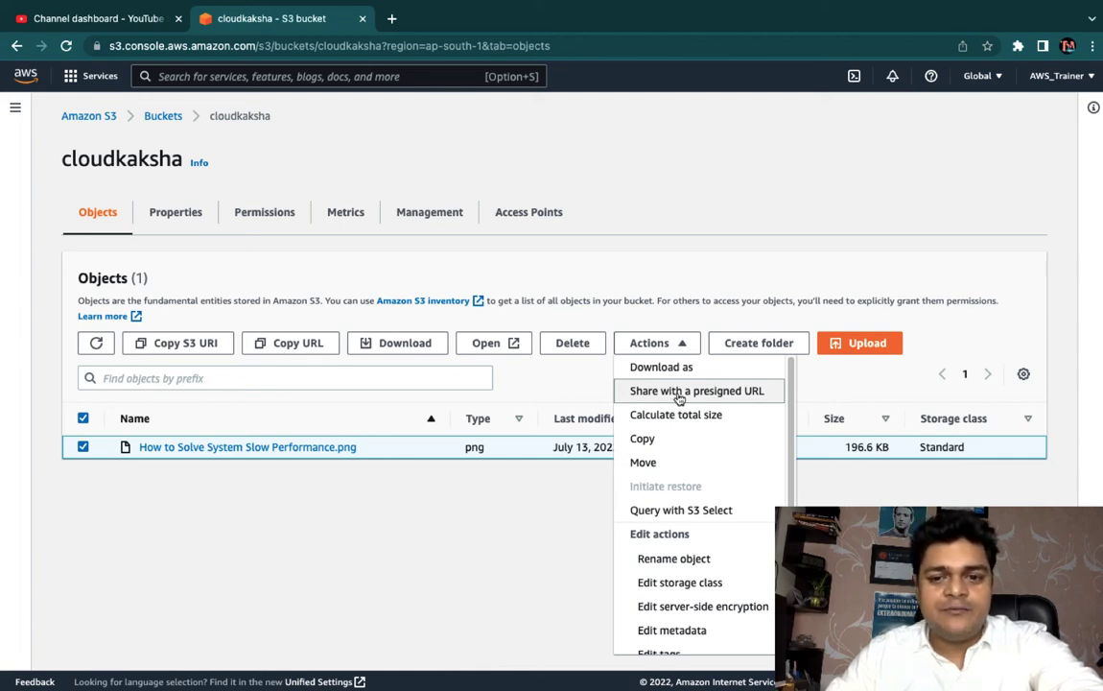
scroll(687, 522, down, 1)
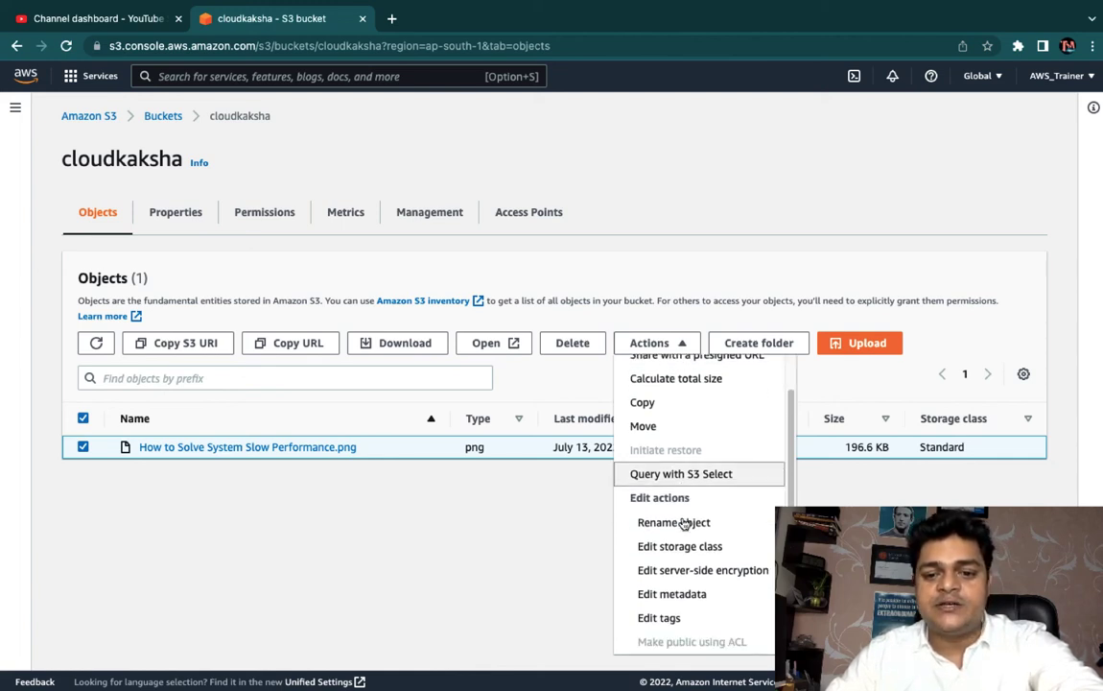
scroll(662, 449, up, 1)
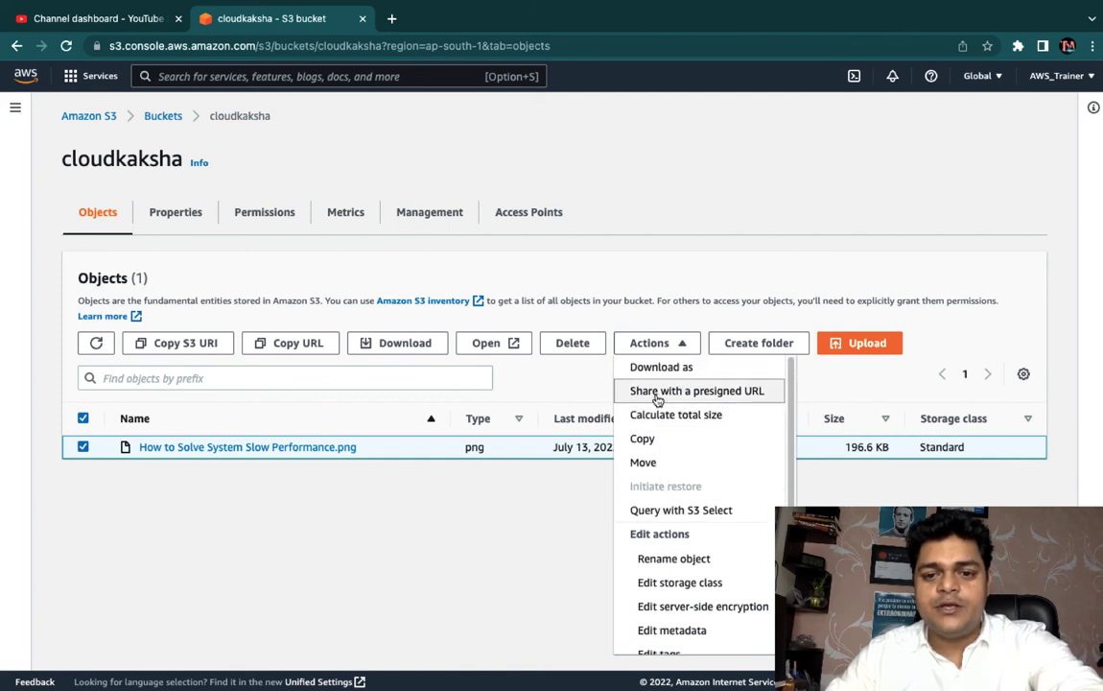
click(660, 396)
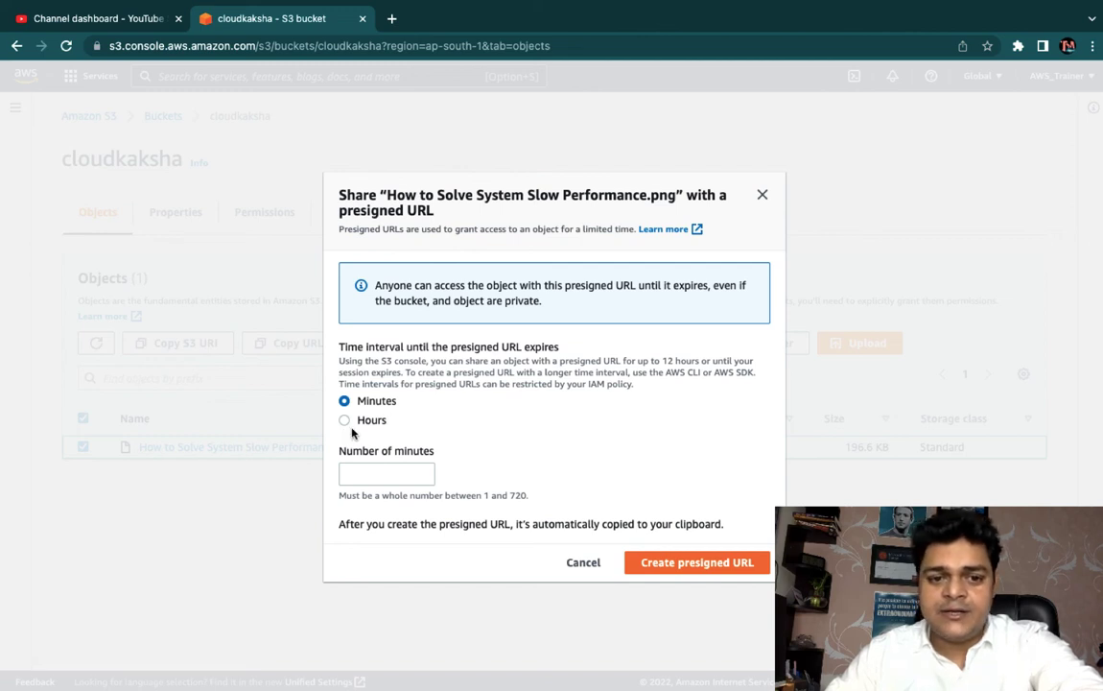
click(375, 466)
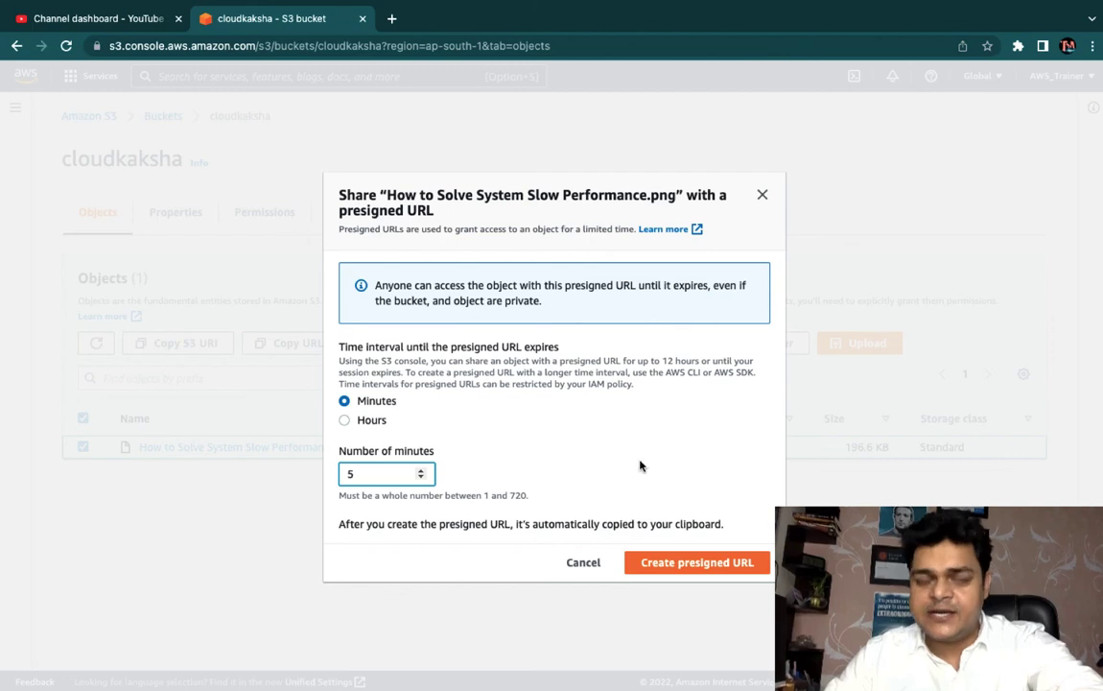
click(662, 562)
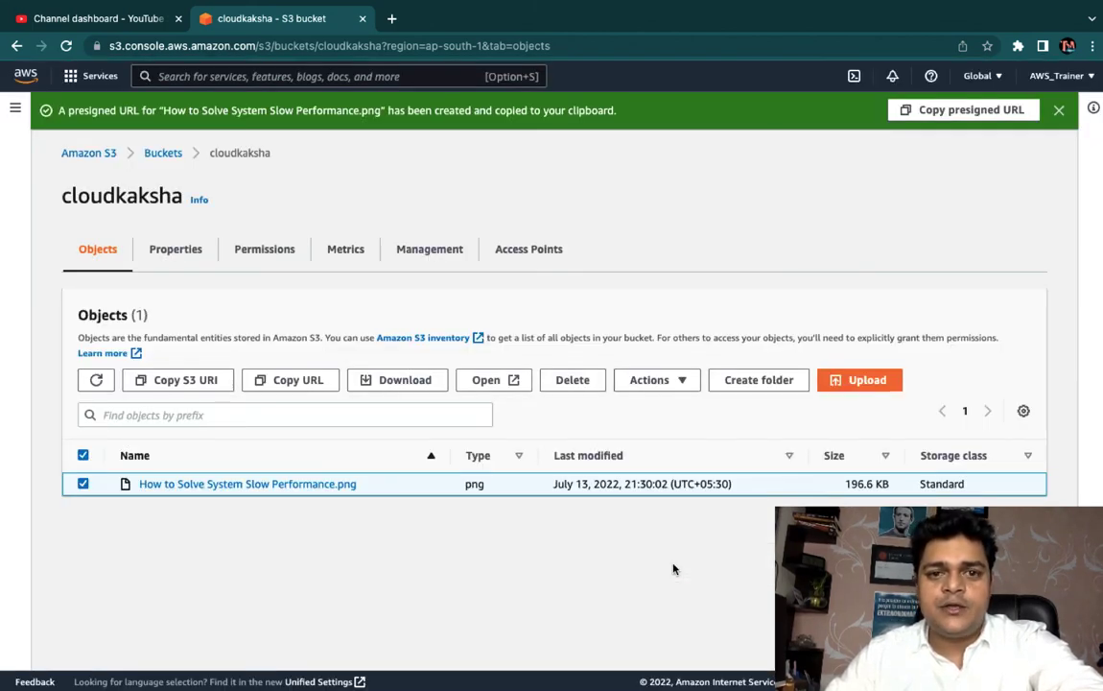
Step: Copy the presigned URL and load it in a new browser tab to view the uploaded image
click(957, 113)
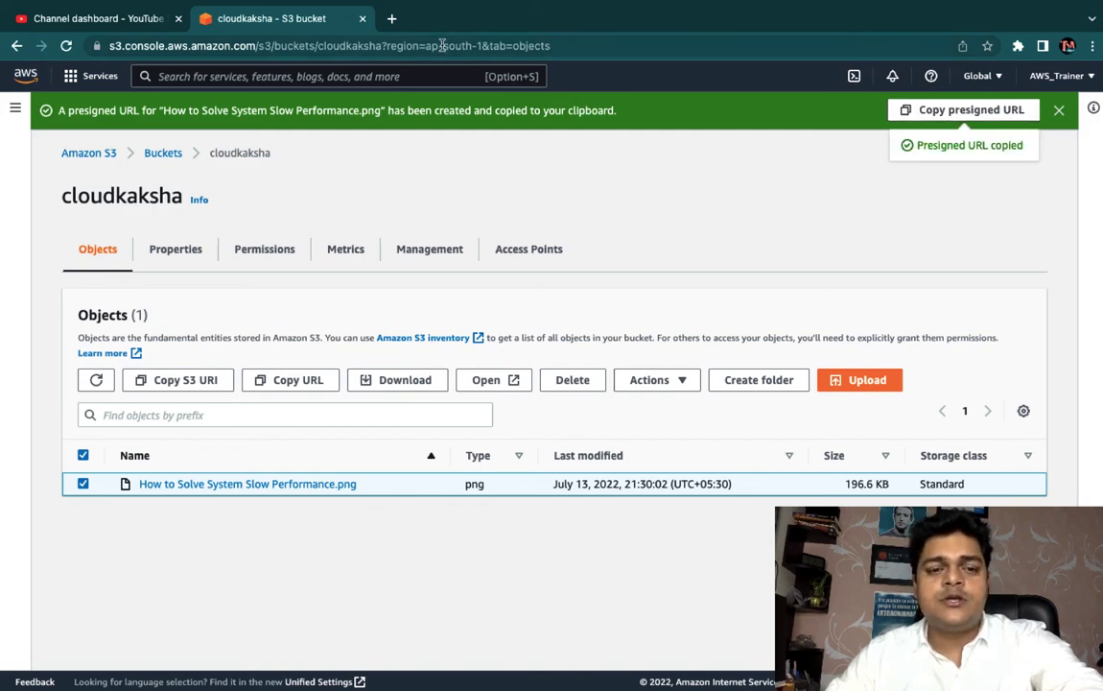
key(ctrl+Left)
key(ctrl+Right)
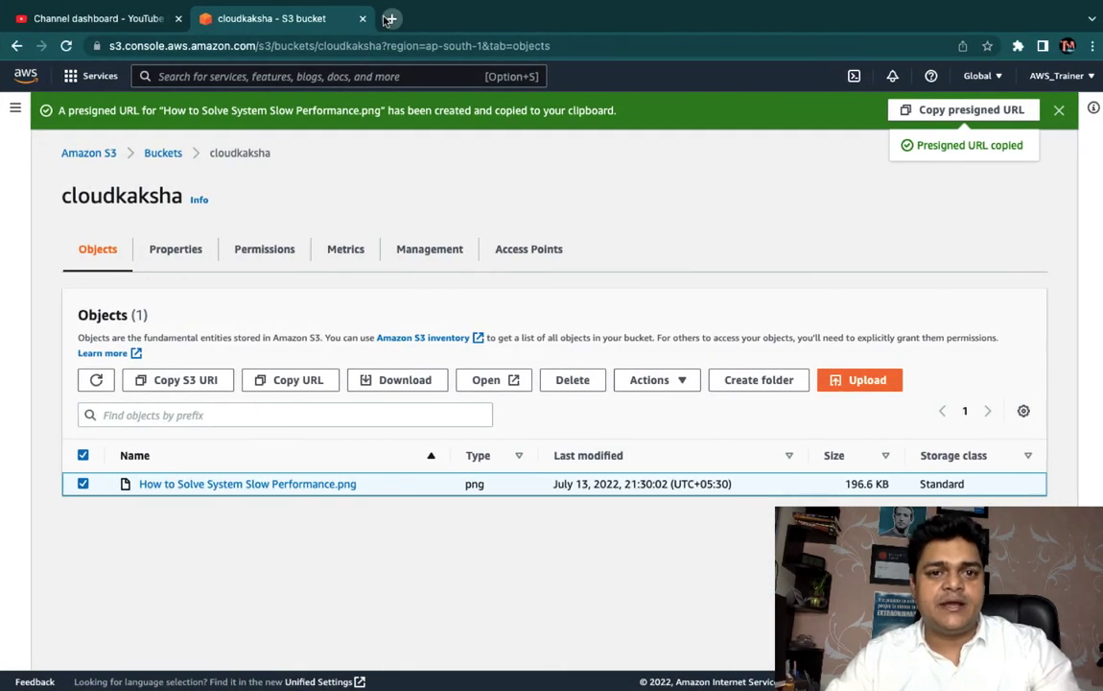
click(386, 18)
key(super+v)
key(Return)
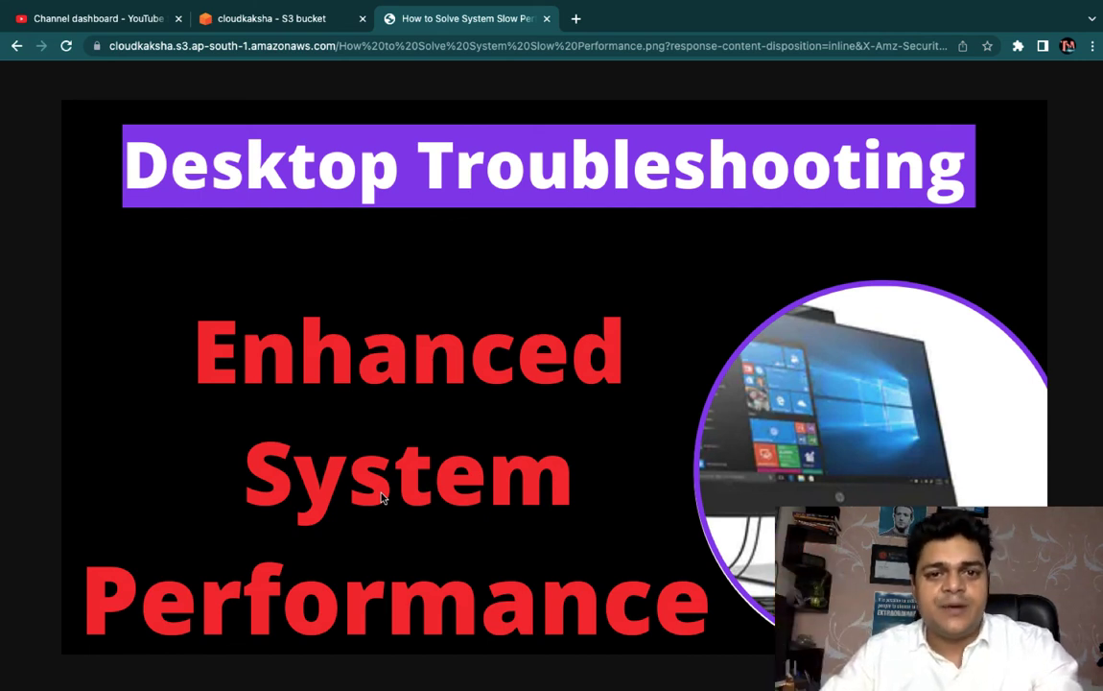
Step: Switch from the browser to the macOS desktop
key(ctrl+Left)
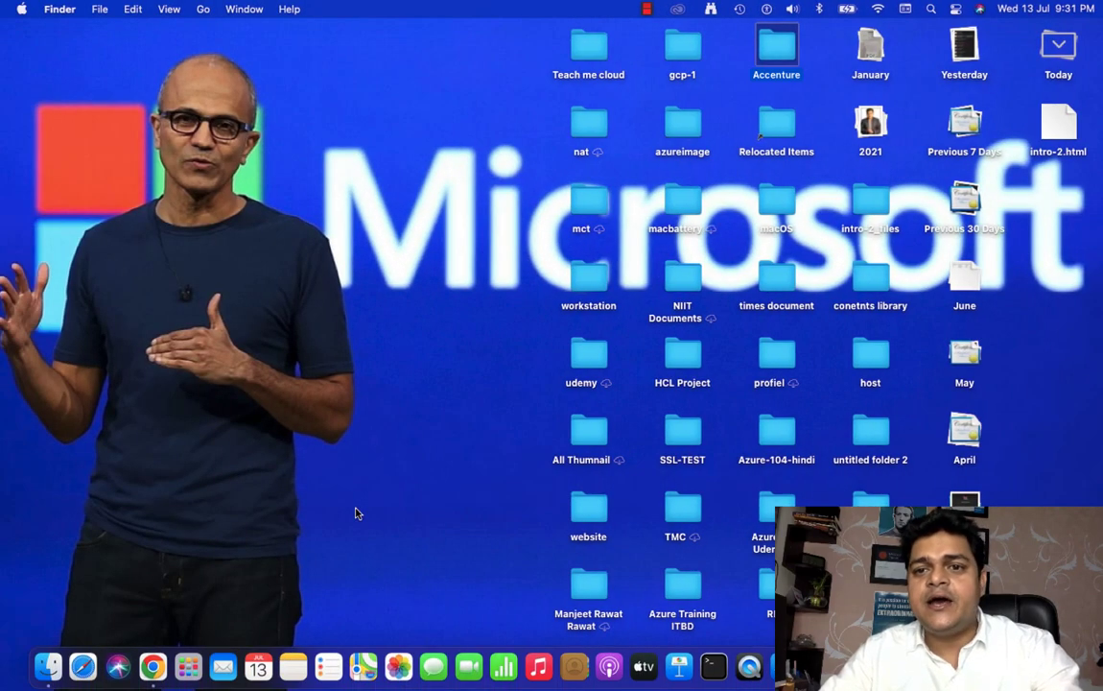